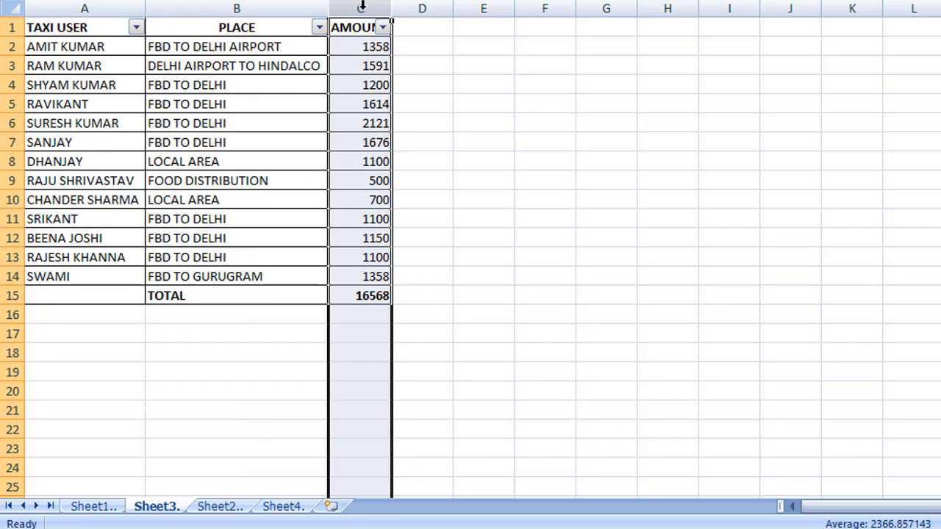
Switch to Sheet2 to view each taxi user's bill number and date
click(221, 507)
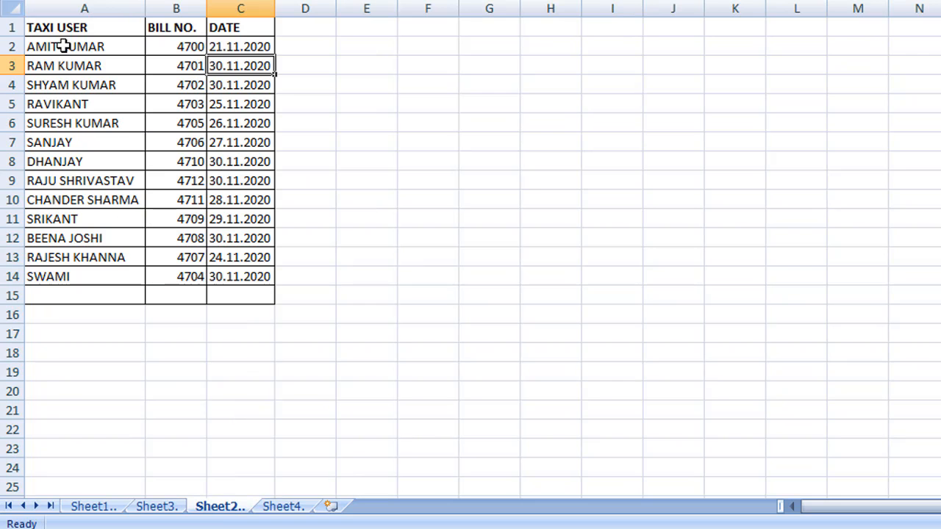
Review Sheet2's TAXI USER, BILL NO. and DATE columns
click(58, 7)
click(176, 7)
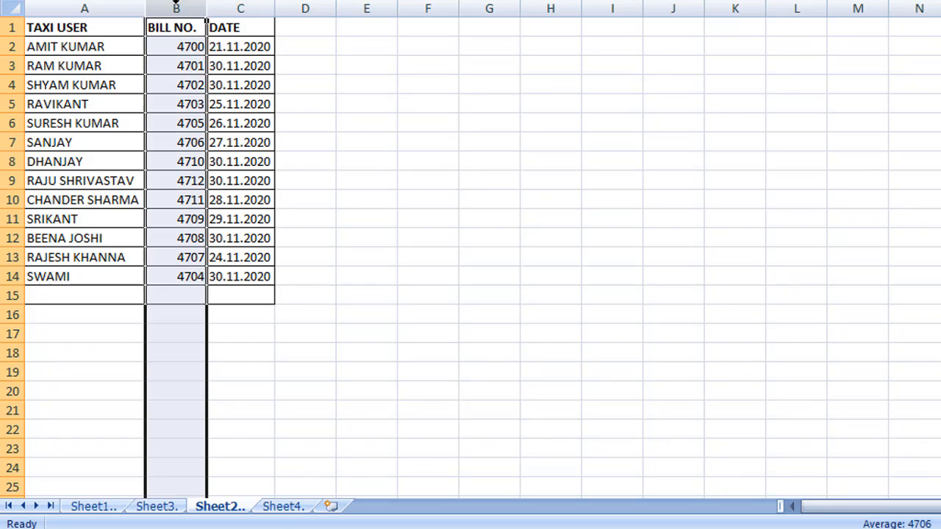
click(247, 7)
click(294, 508)
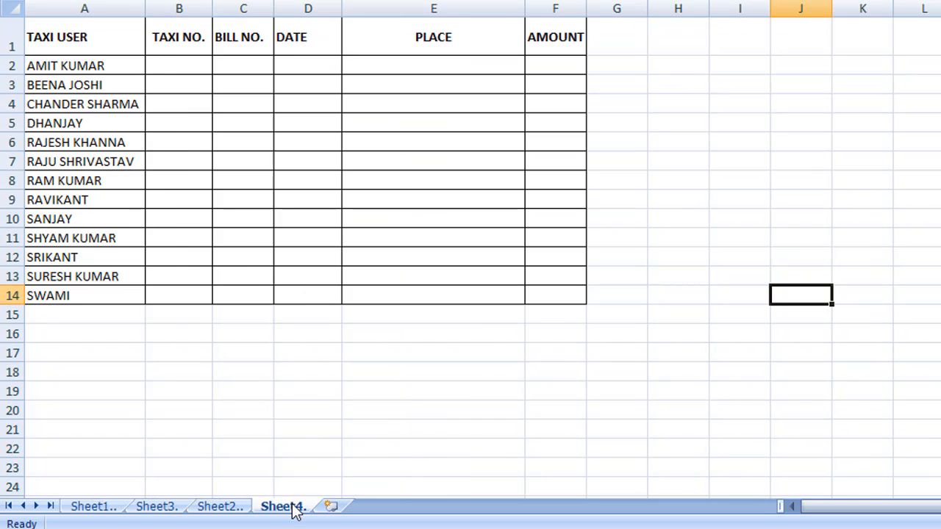
click(65, 6)
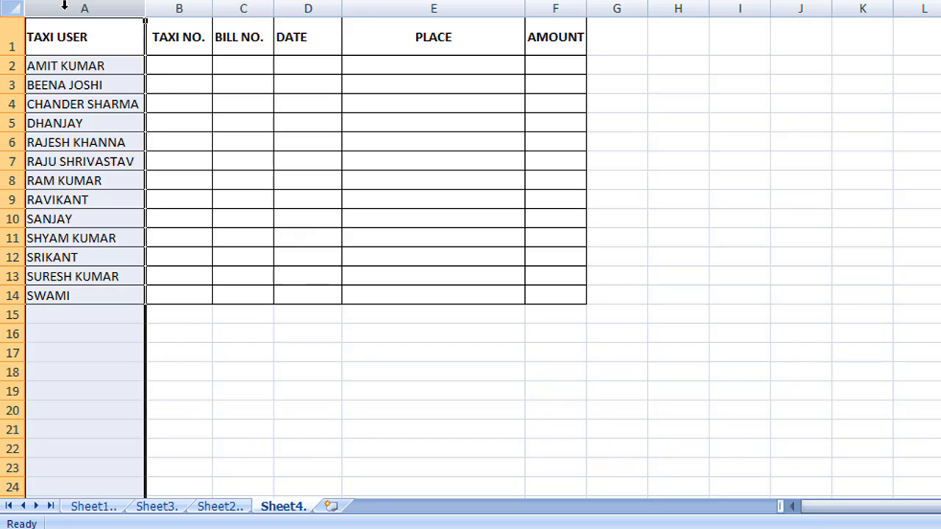
click(169, 64)
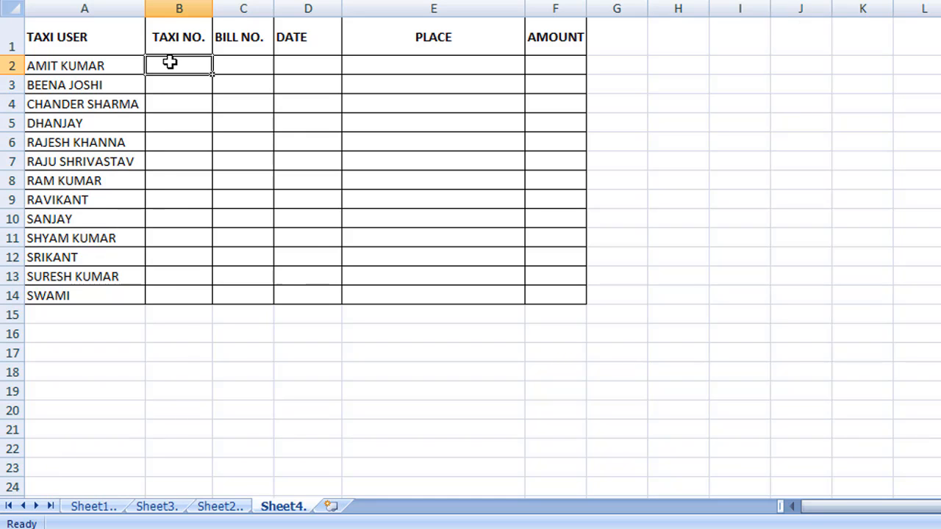
click(253, 69)
click(299, 71)
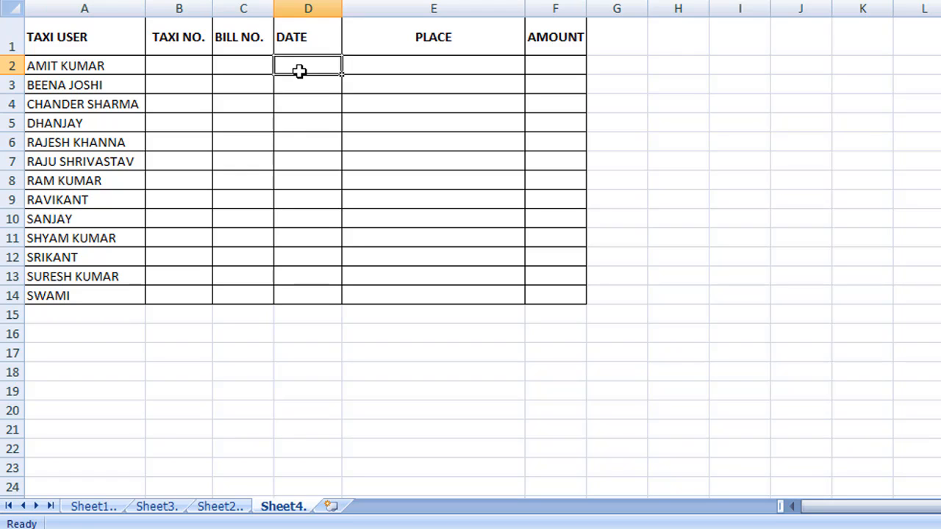
click(387, 64)
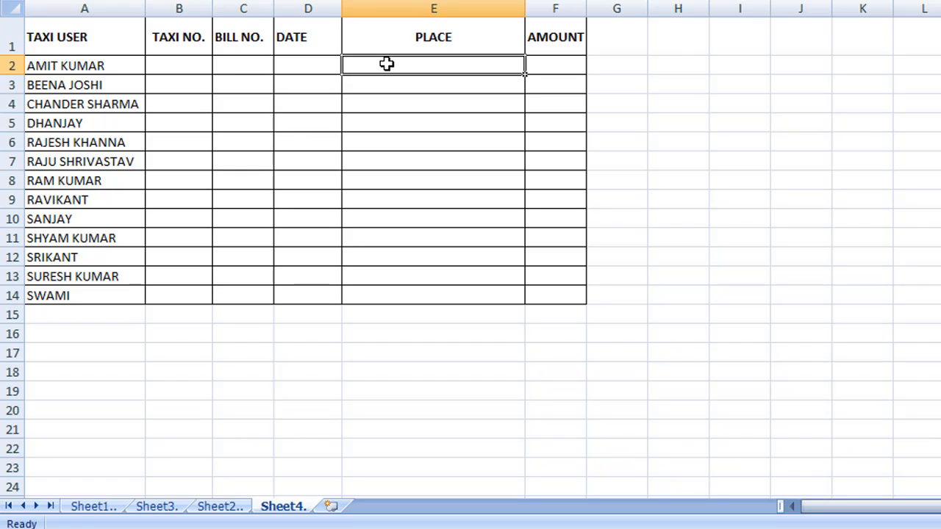
click(555, 65)
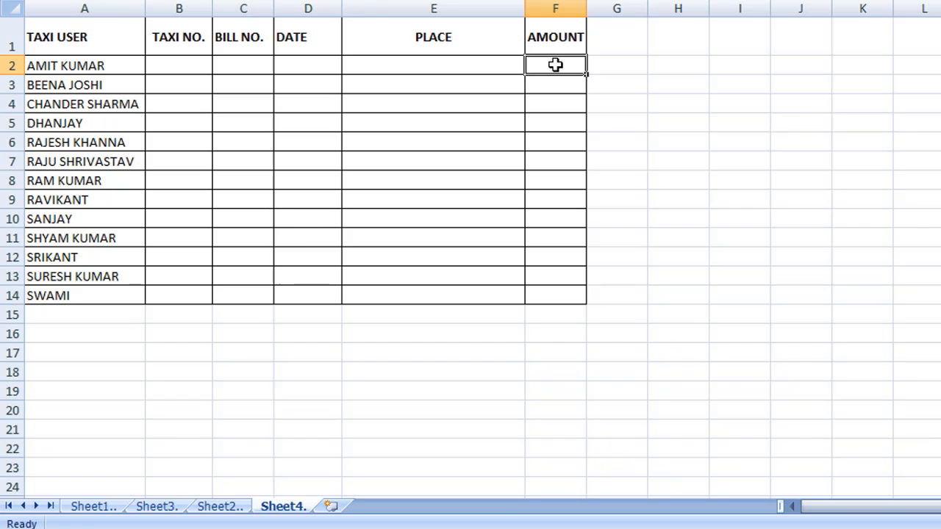
click(97, 508)
click(61, 70)
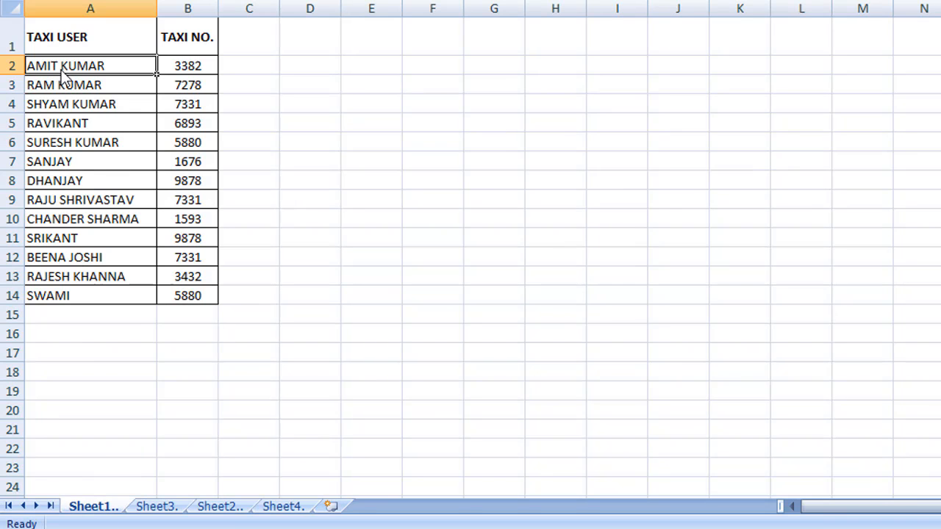
click(69, 86)
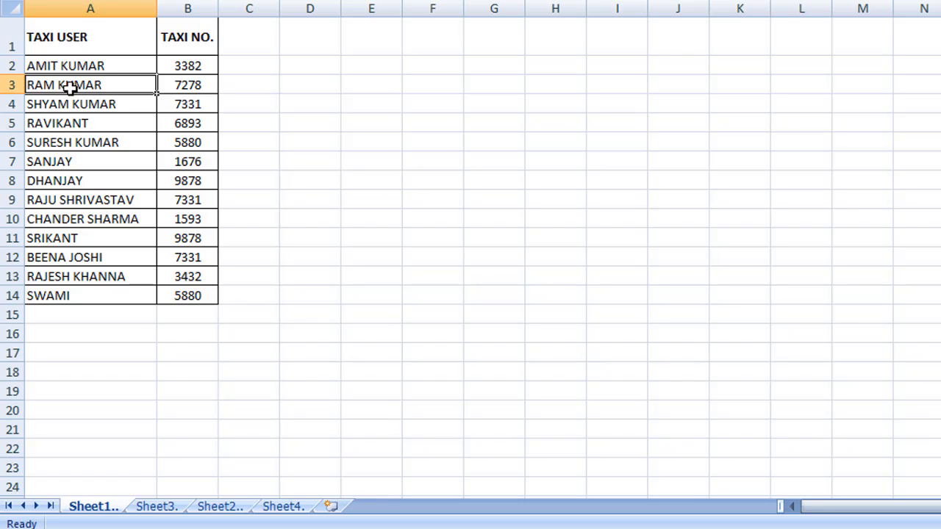
click(68, 103)
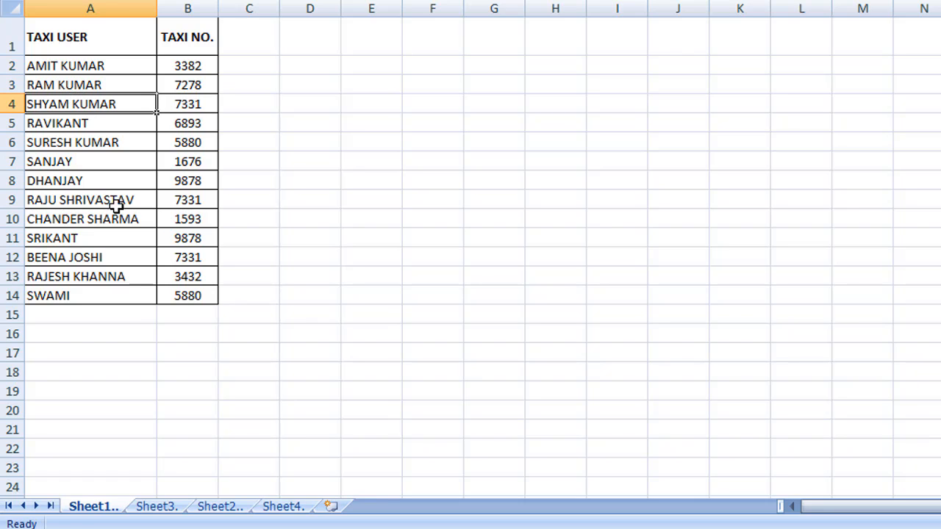
click(283, 507)
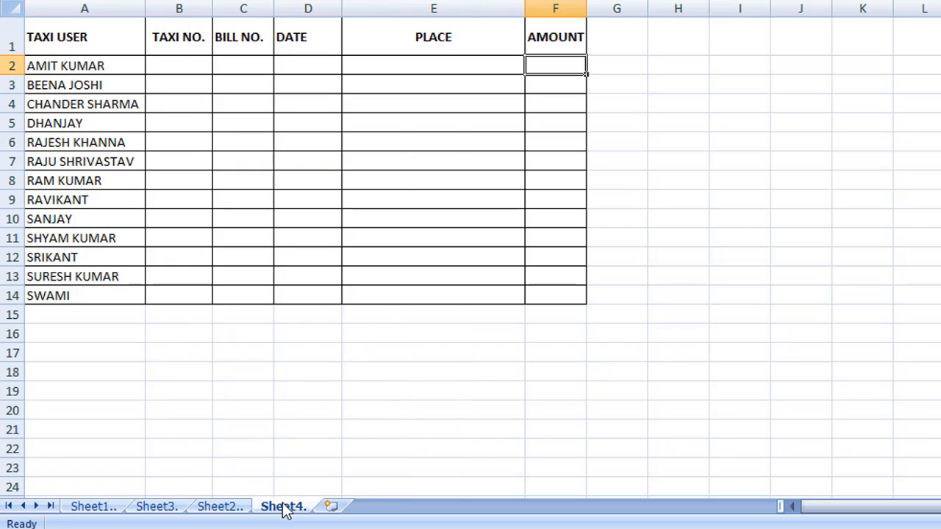
click(73, 66)
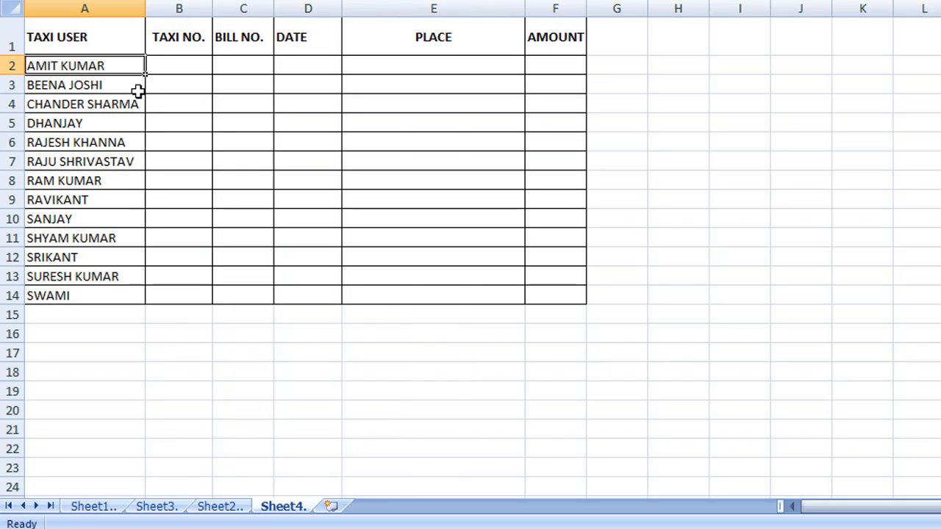
click(75, 89)
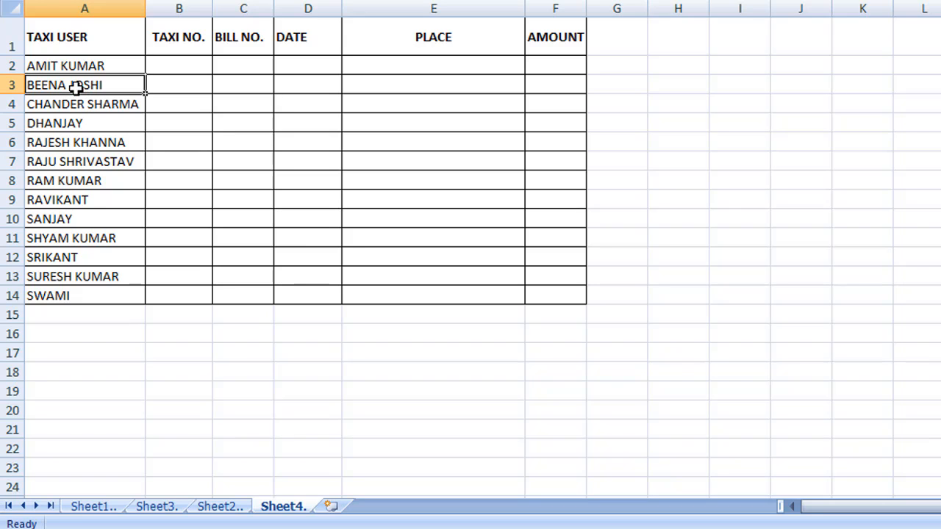
click(81, 105)
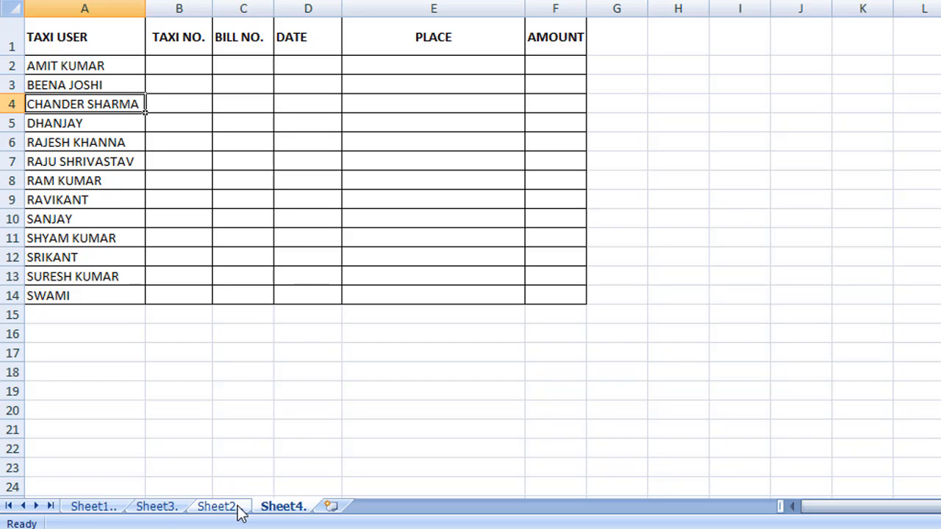
click(91, 507)
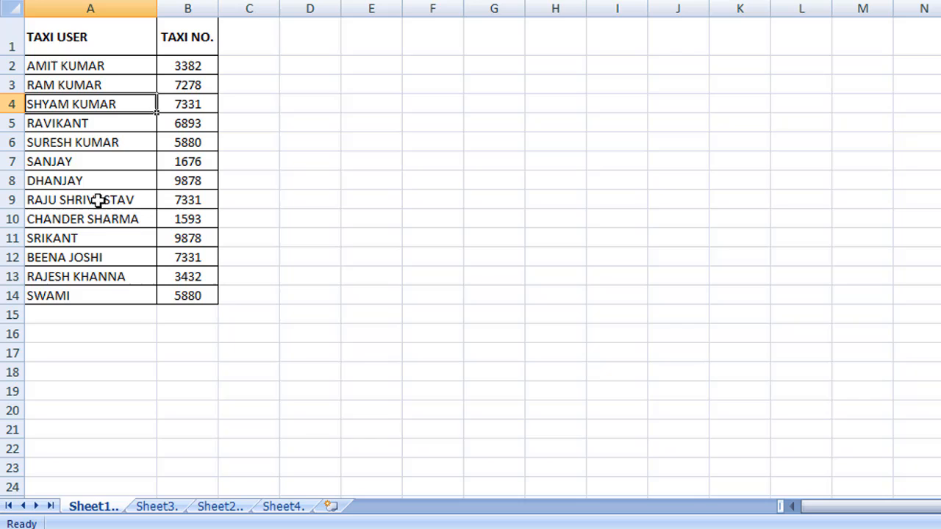
click(63, 66)
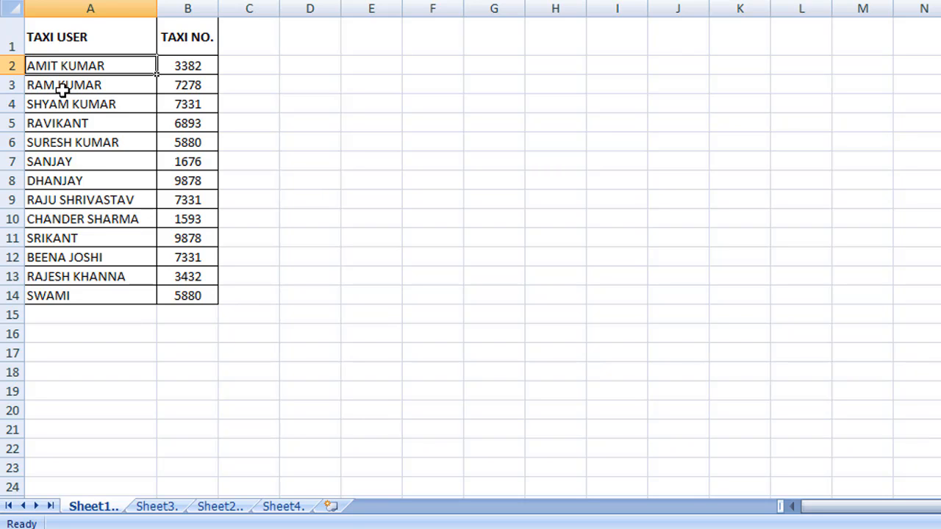
click(63, 87)
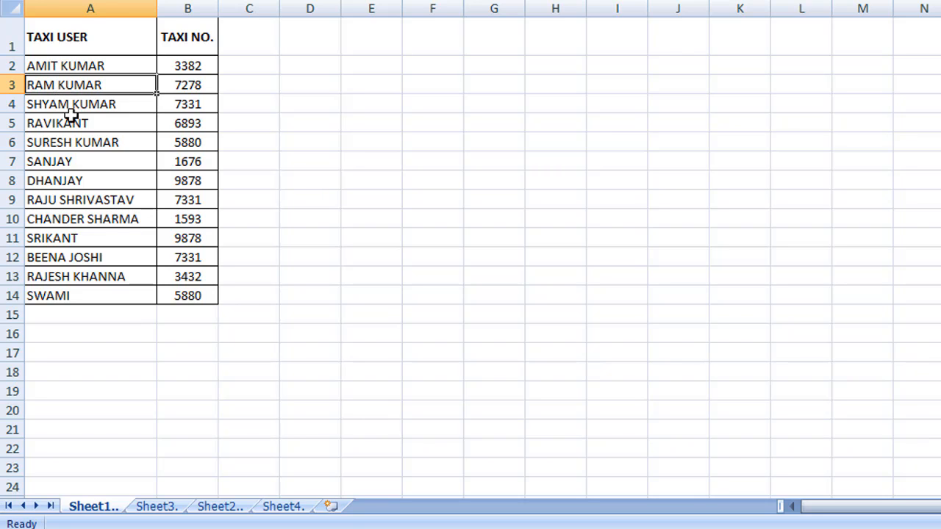
click(274, 511)
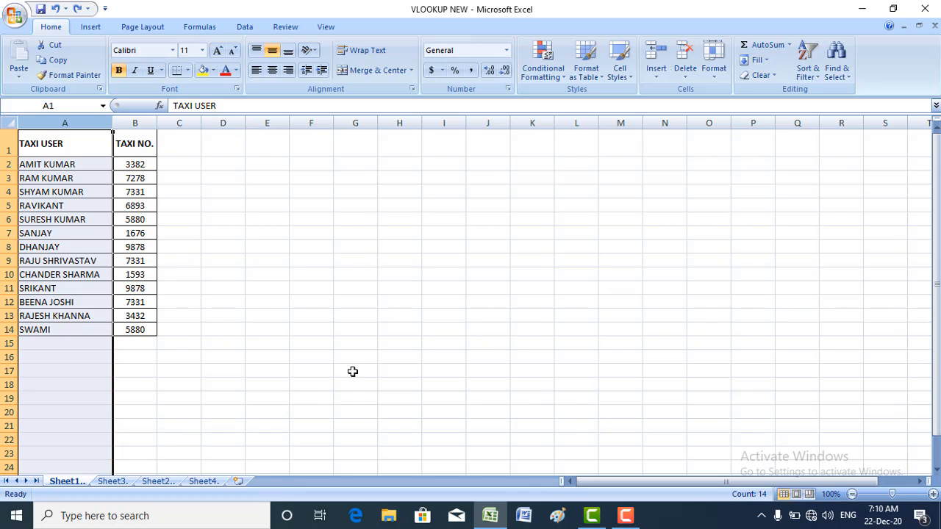
Open and dismiss the Sort & Filter options, then check RAVIKANT on Sheet1's list
click(813, 79)
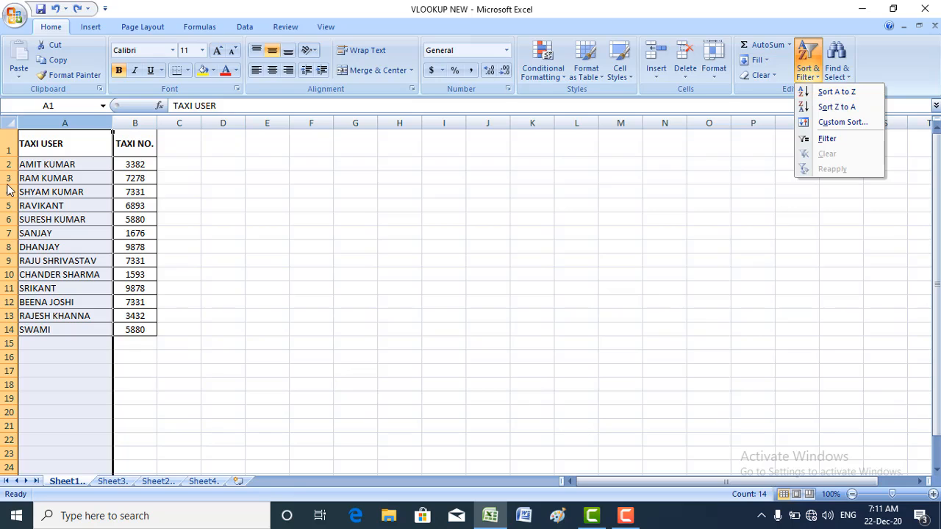
click(203, 480)
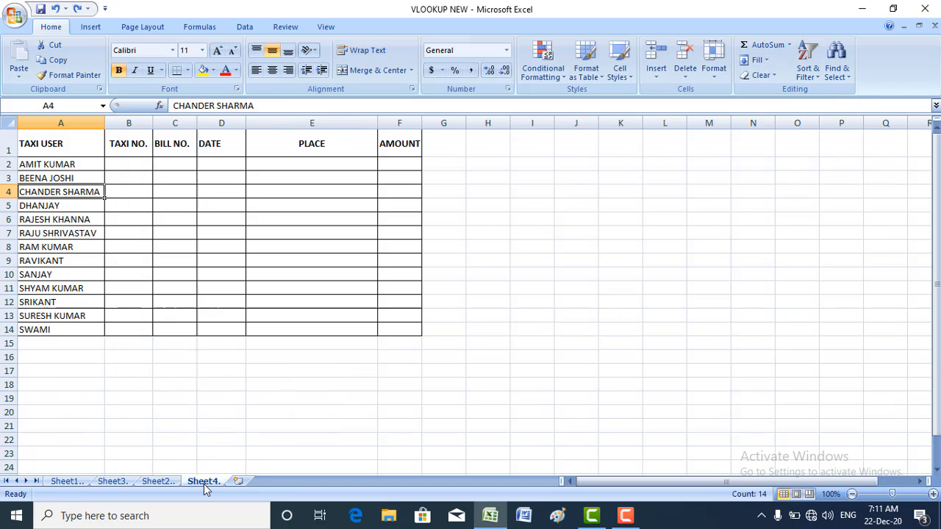
click(66, 481)
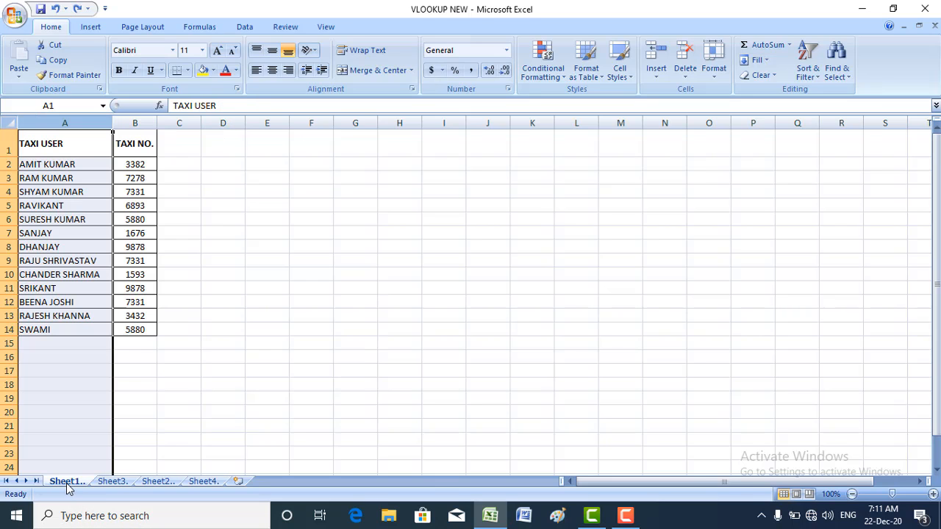
click(23, 206)
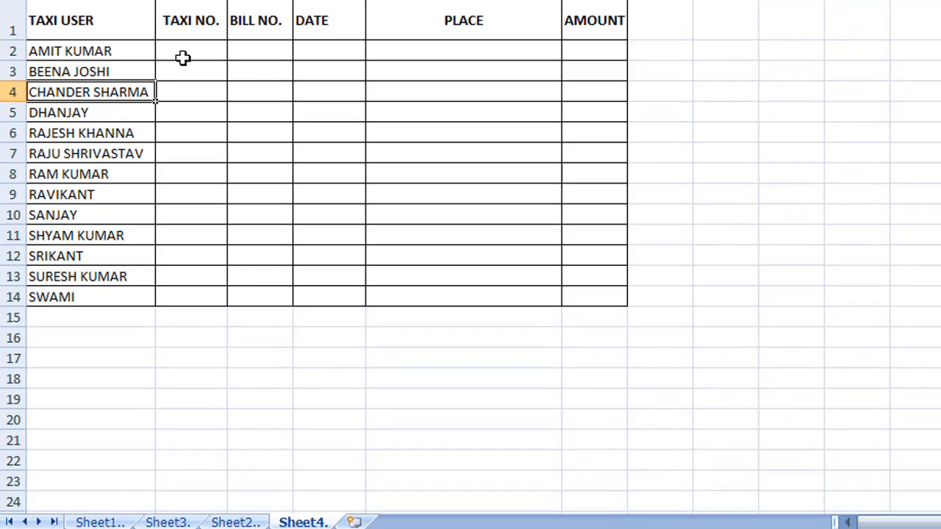
click(190, 110)
text(=v)
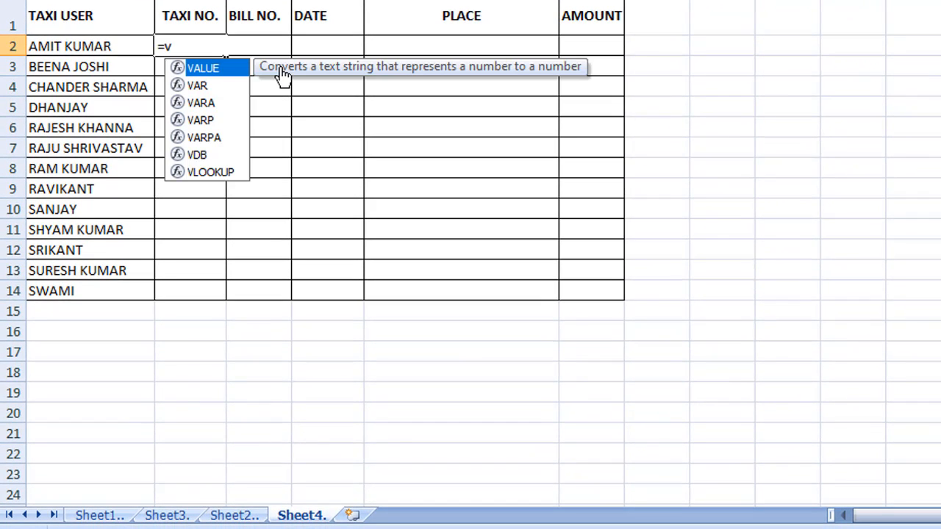
text(l)
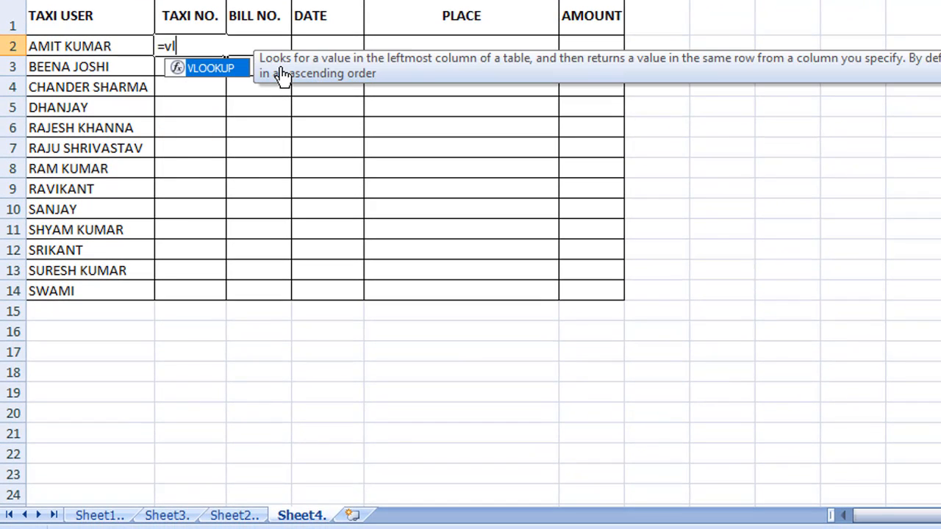
double_click(208, 68)
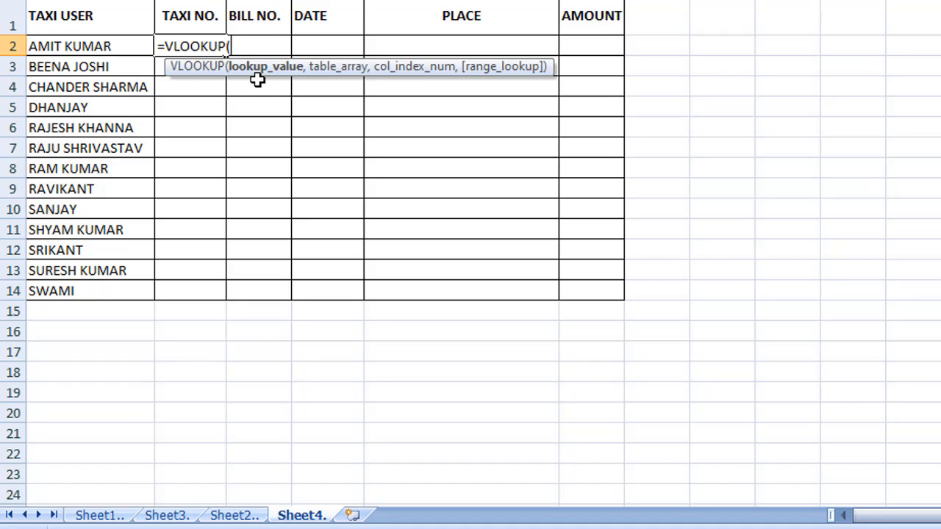
Complete B2 as =VLOOKUP(A2,Sheet1!$A$1:$B$14,2,0), returning taxi number 3382
click(71, 46)
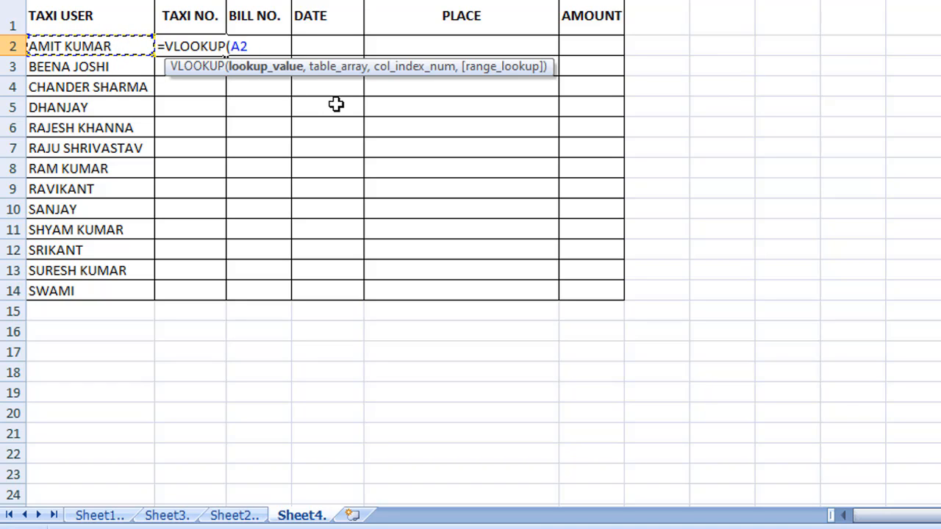
text(,)
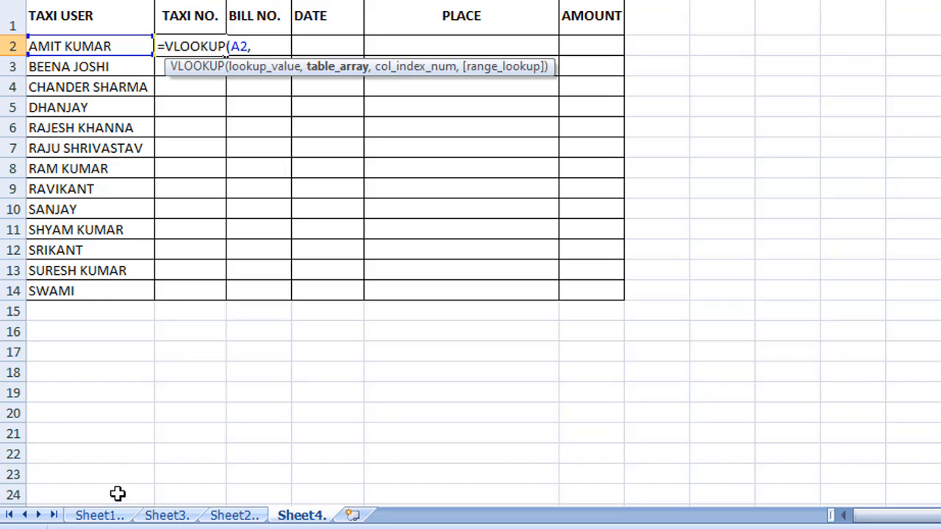
click(103, 516)
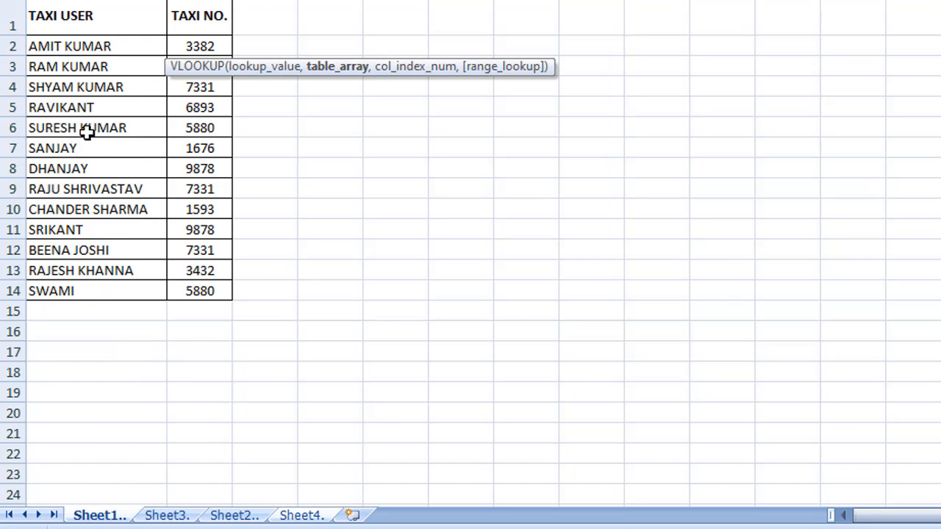
click(59, 15)
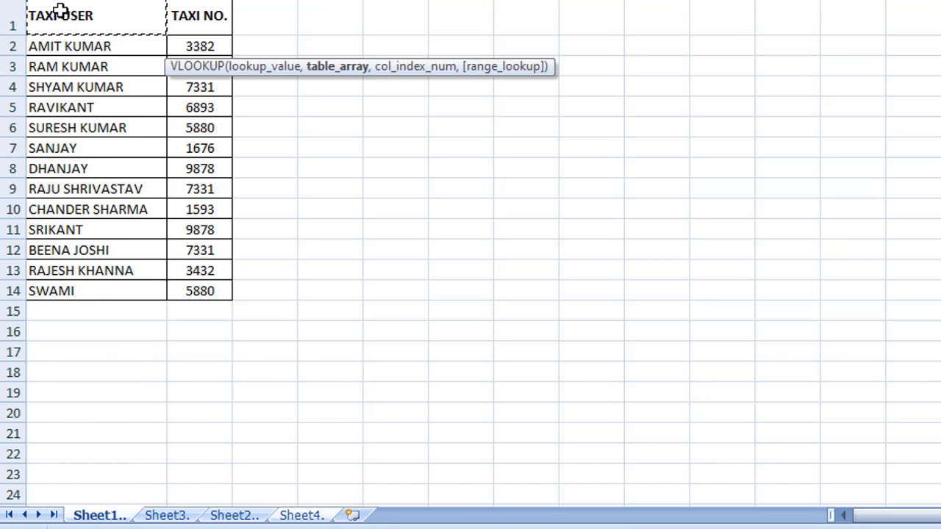
click(101, 515)
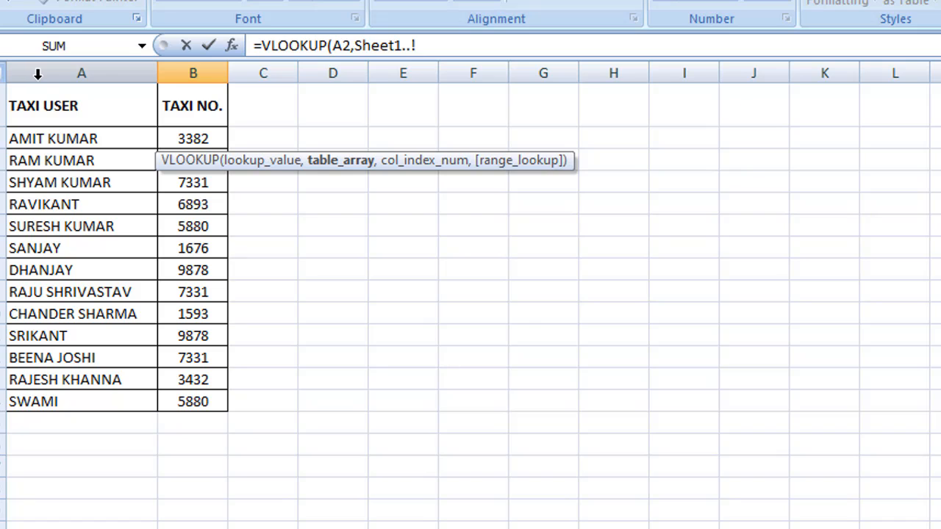
click(29, 108)
drag(134, 111, 205, 403)
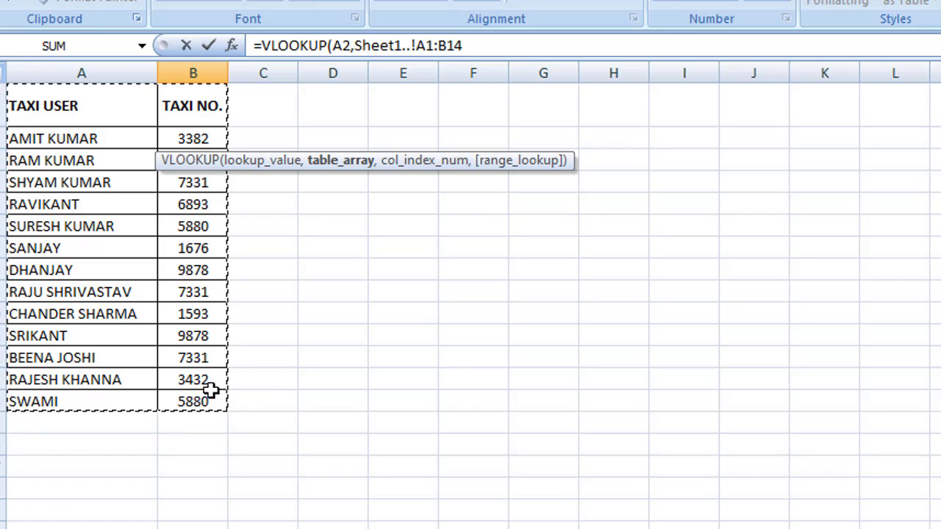
key(F4)
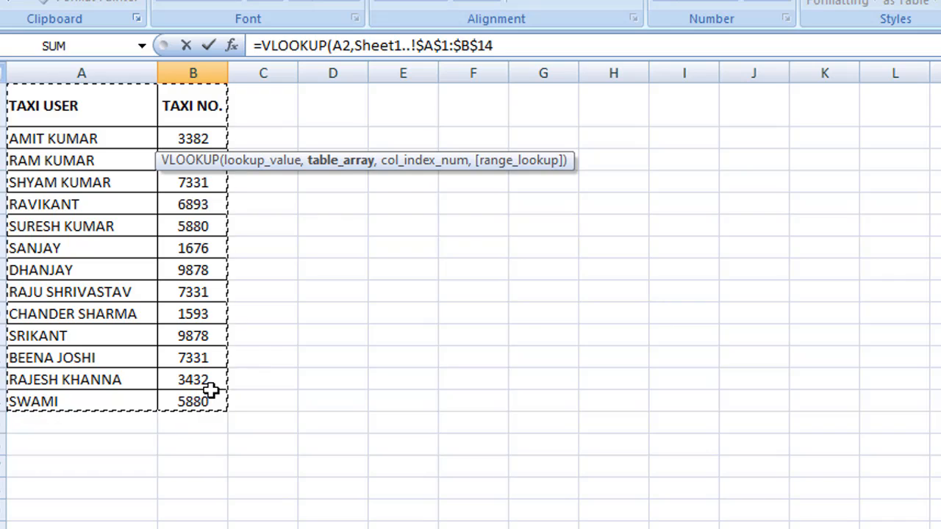
text(,2)
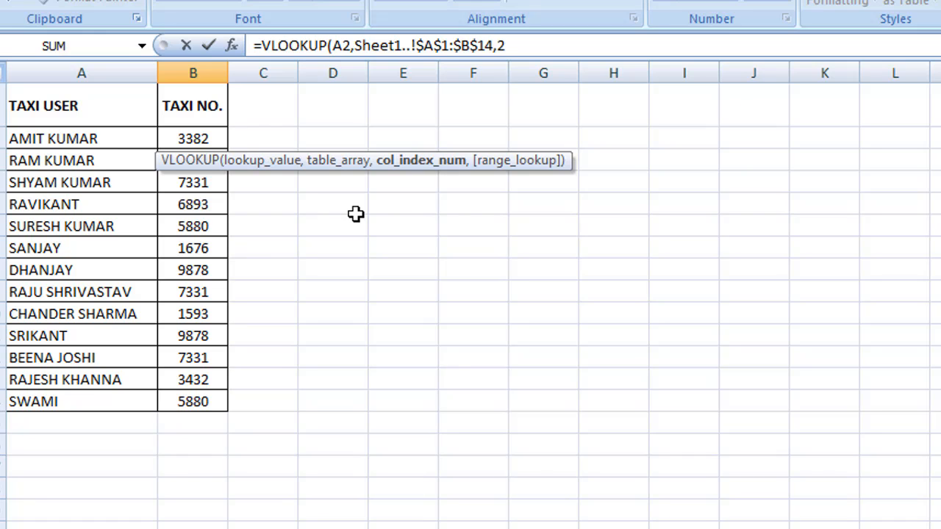
text(,0)
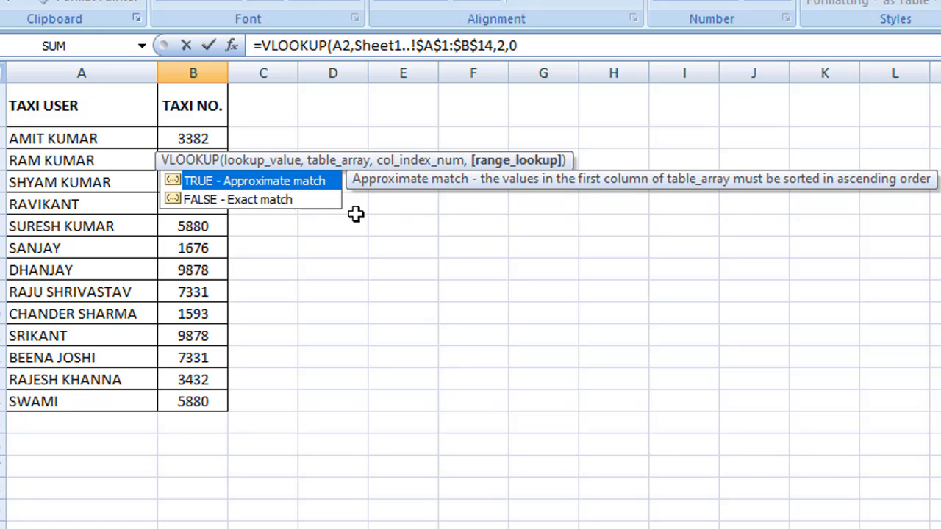
key(Return)
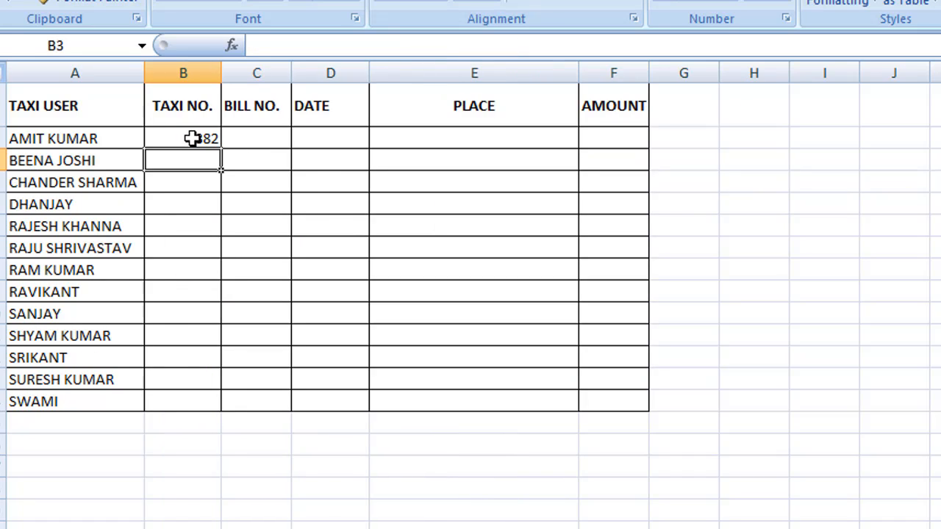
click(245, 142)
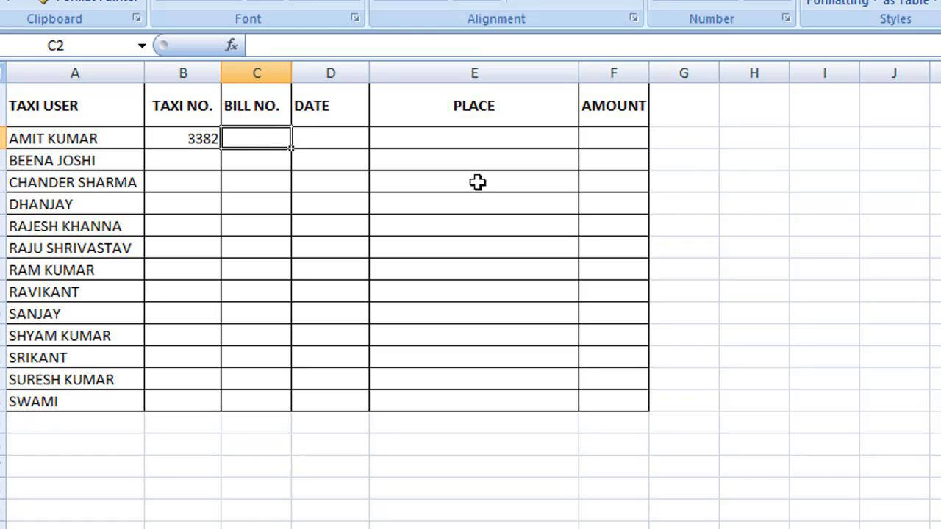
text(=)
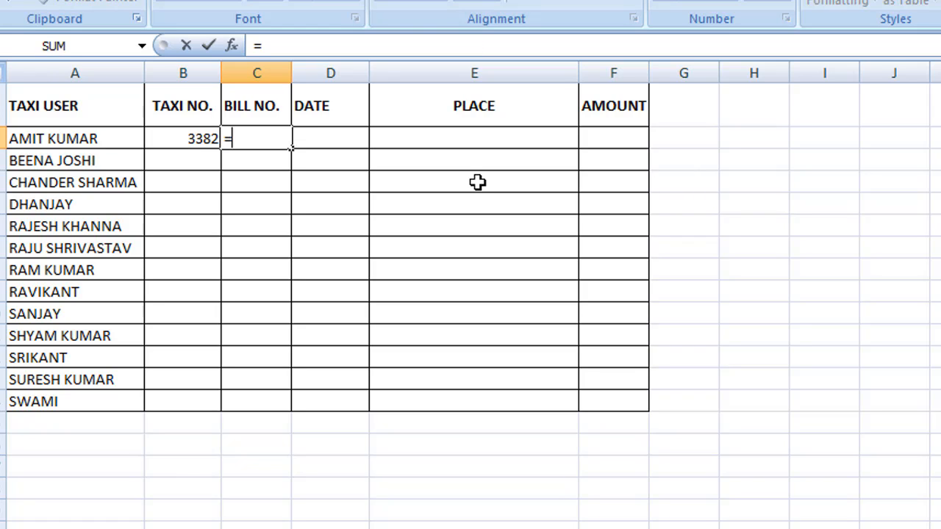
text(vl)
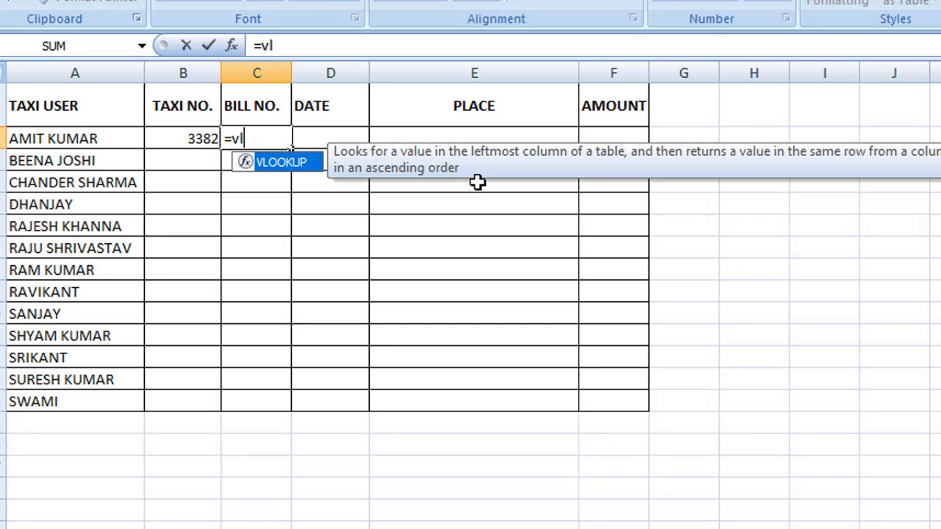
double_click(295, 167)
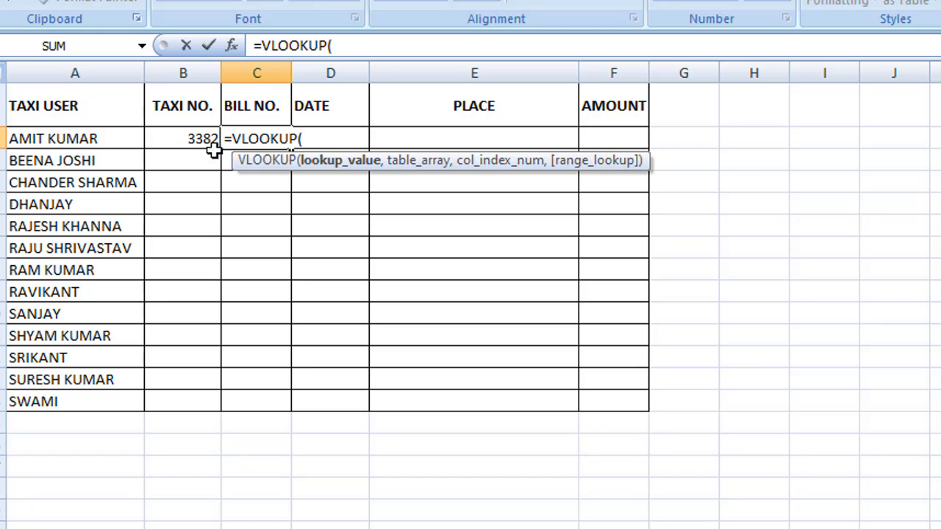
click(73, 139)
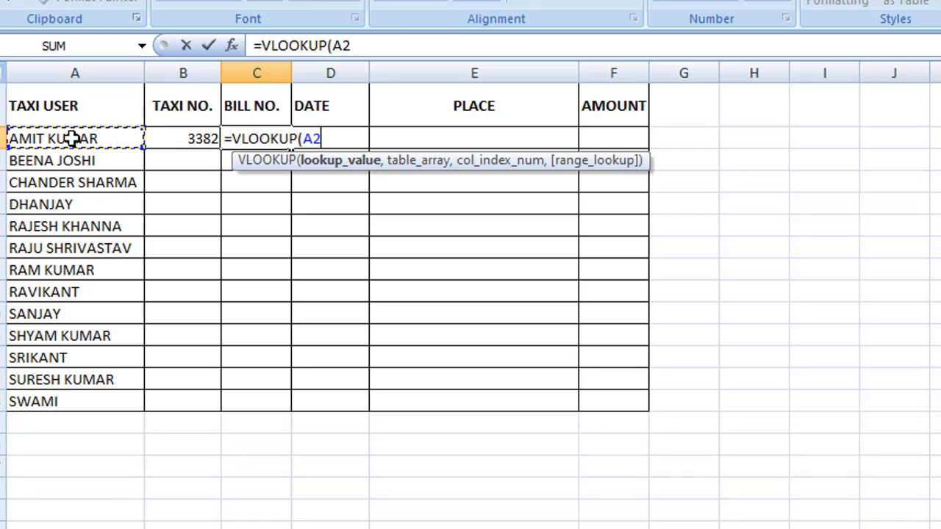
text(,)
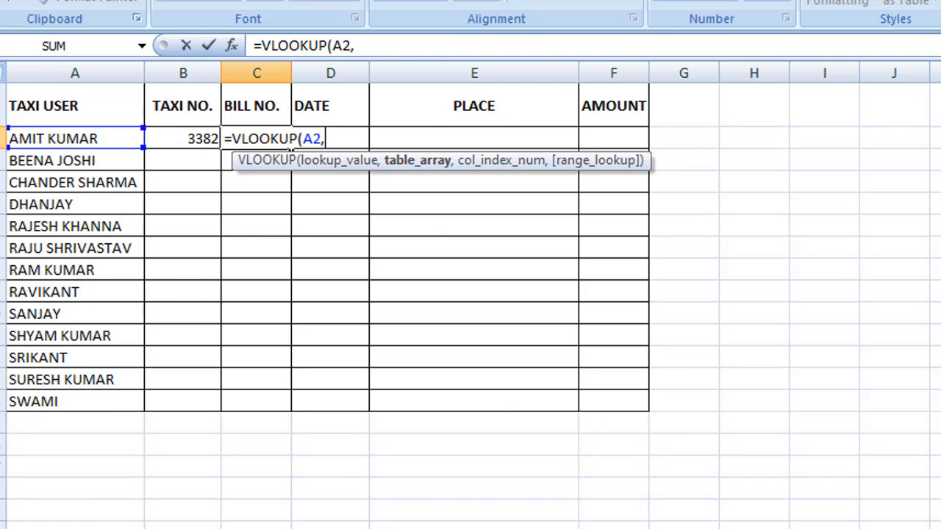
Point it at Sheet2's $A$1:$C$15 table, column 2, exact match, giving 4700
key(ctrl+Page_Down)
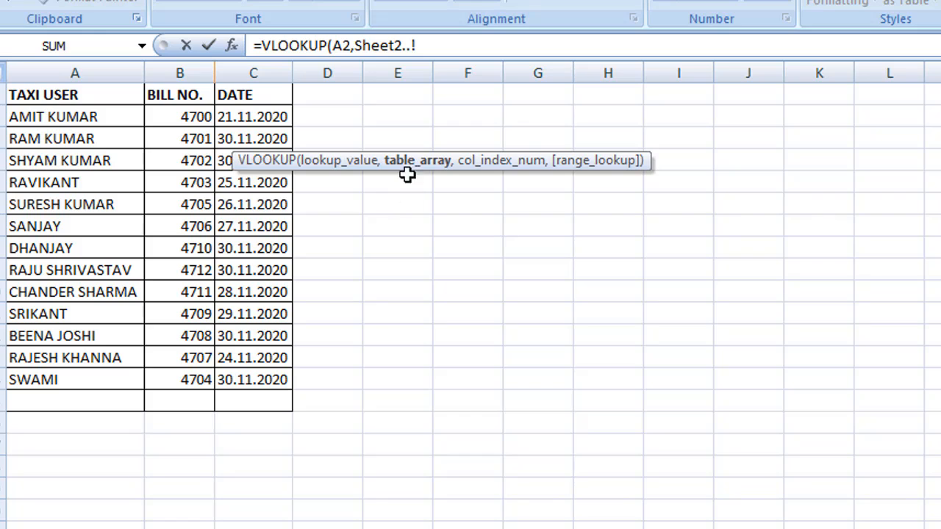
click(25, 96)
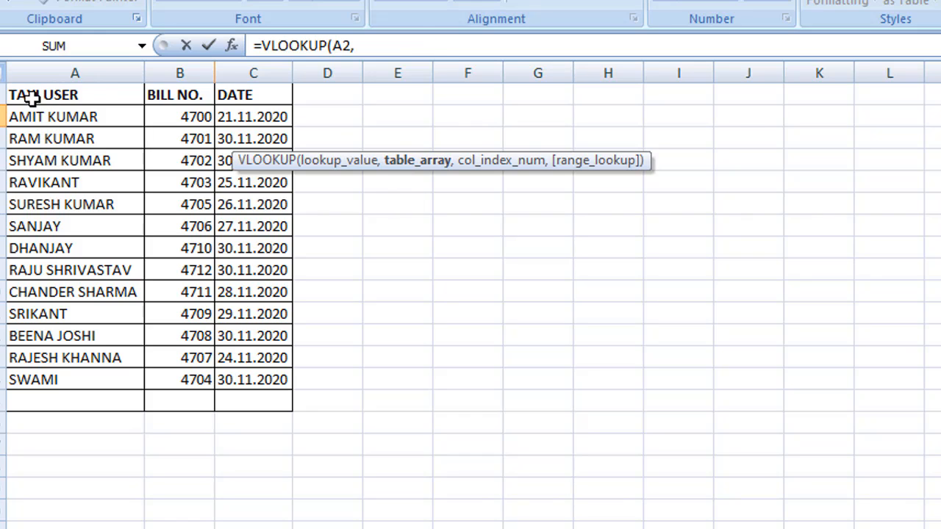
key(shift+Right)
key(shift+Right)
key(shift+Right)
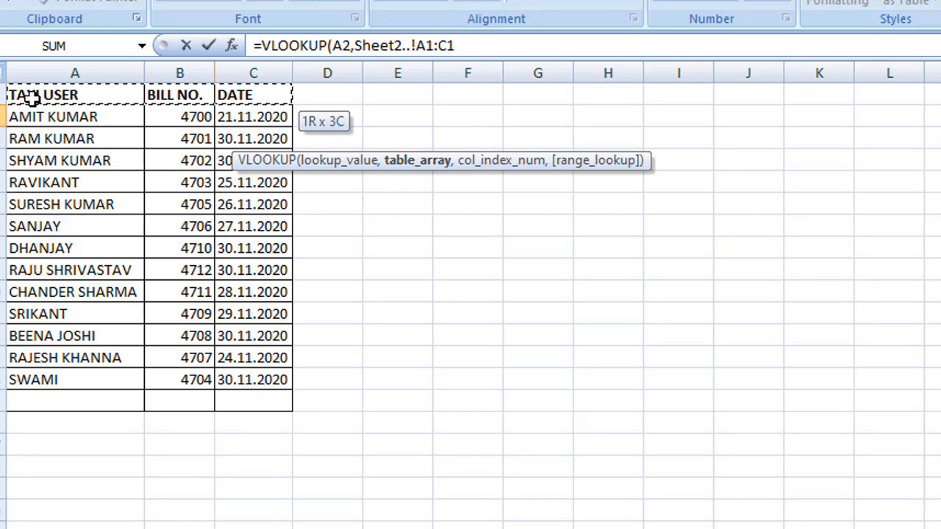
key(shift+Left)
key(shift+Down)
key(shift+Down)
key(shift+Down)
key(shift+Down)
key(shift+Down)
key(shift+Down)
key(shift+Down)
key(shift+Down)
key(shift+Down)
key(shift+Down)
key(shift+Down)
key(shift+Down)
key(shift+Down)
key(shift+Down)
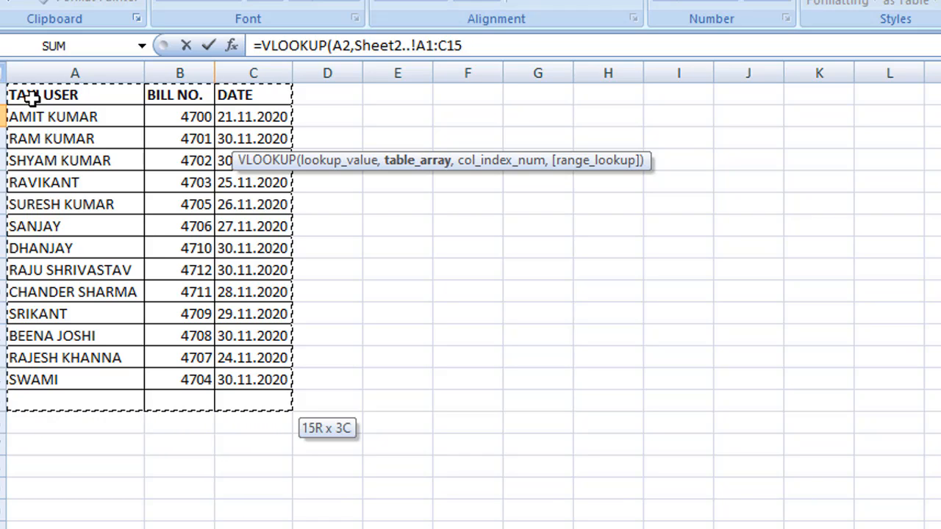
key(F4)
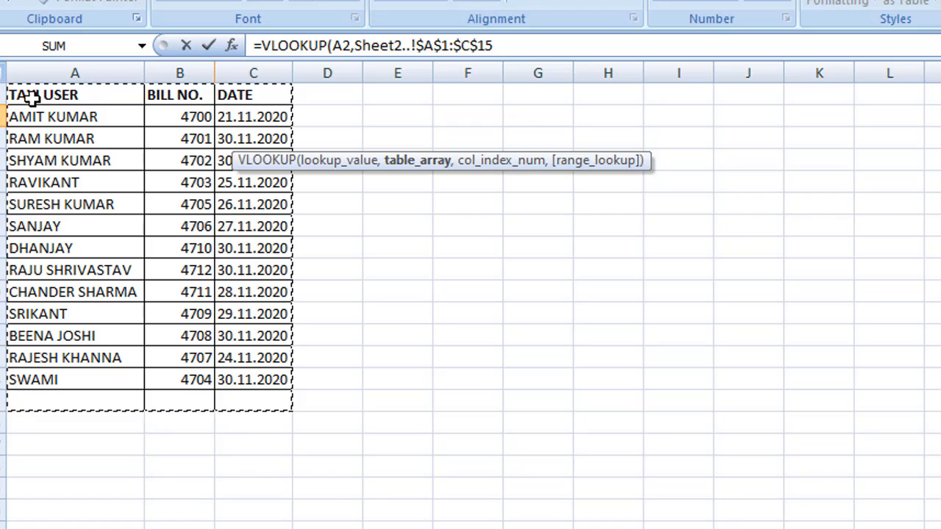
text(,)
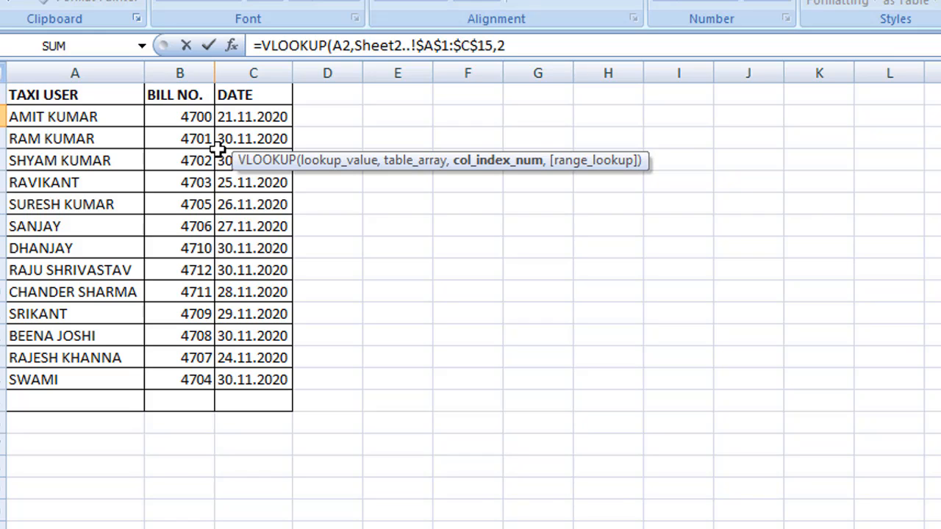
text(2,0)
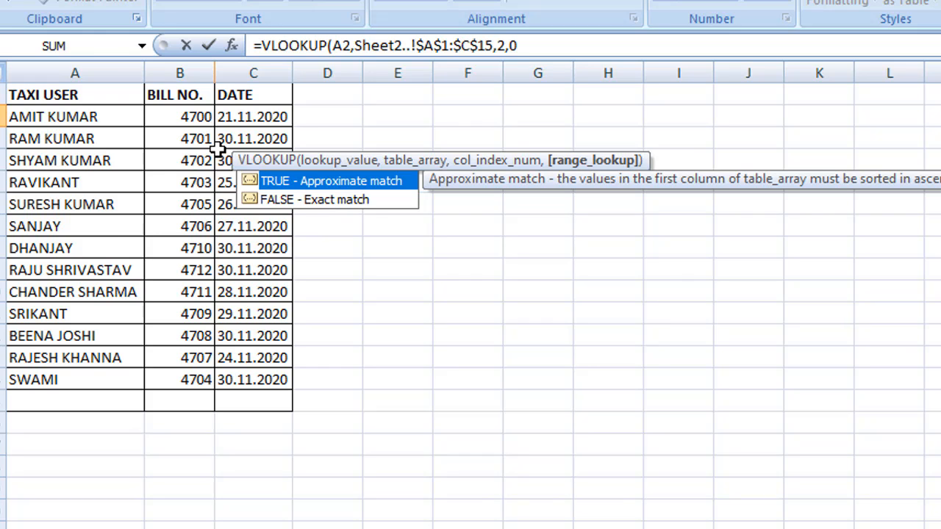
key(Return)
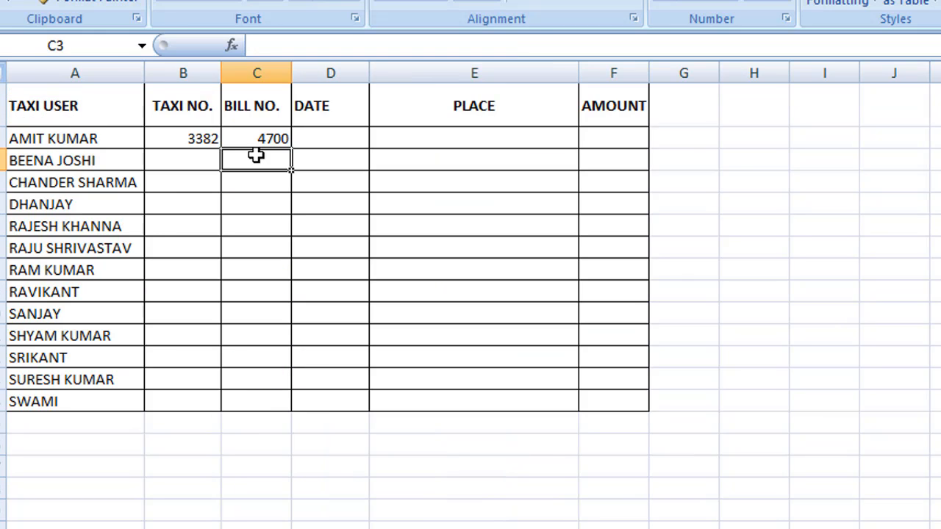
key(Right)
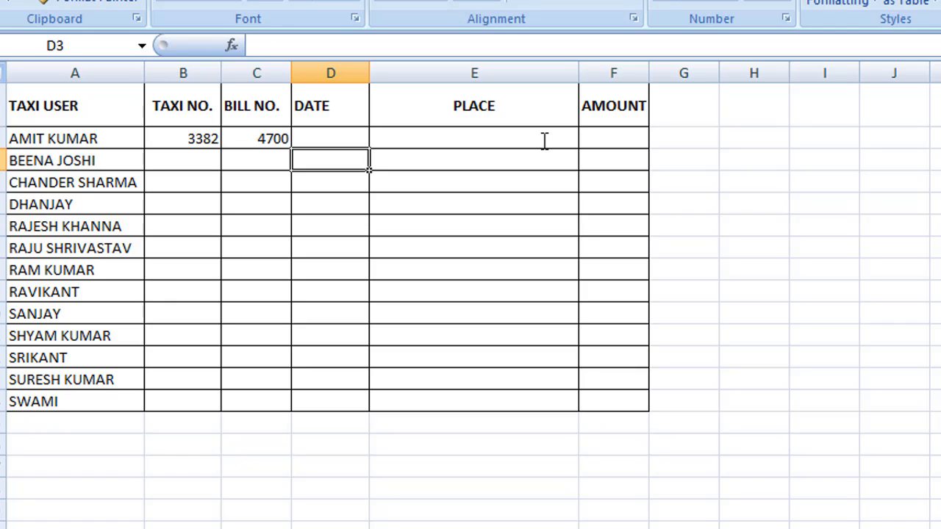
key(Up)
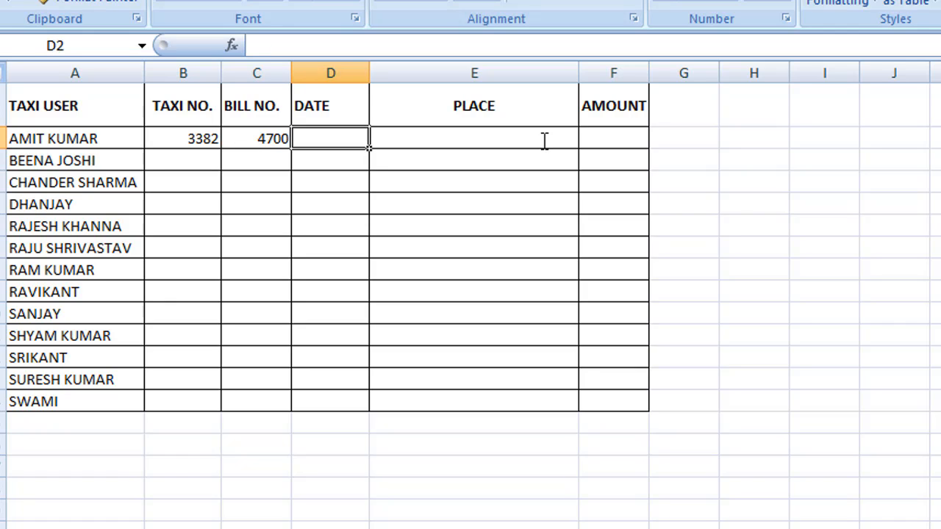
text(=vl)
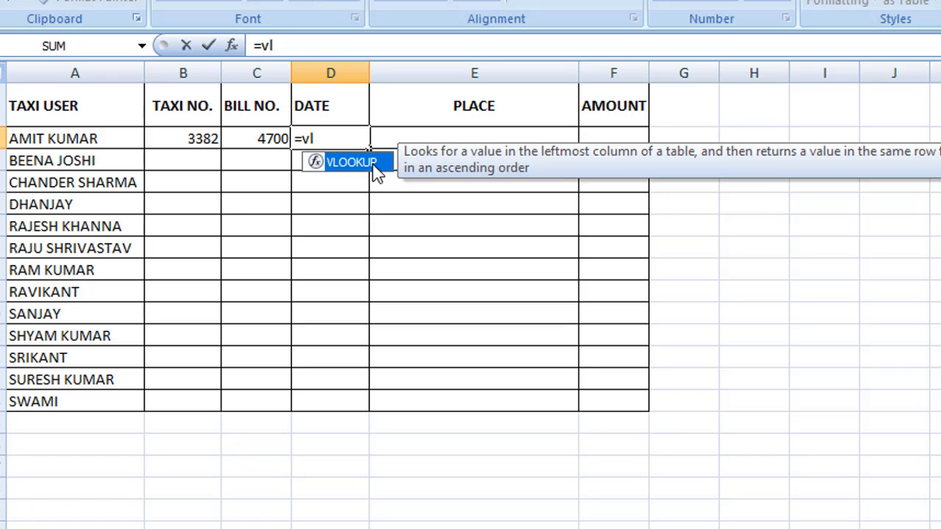
double_click(373, 166)
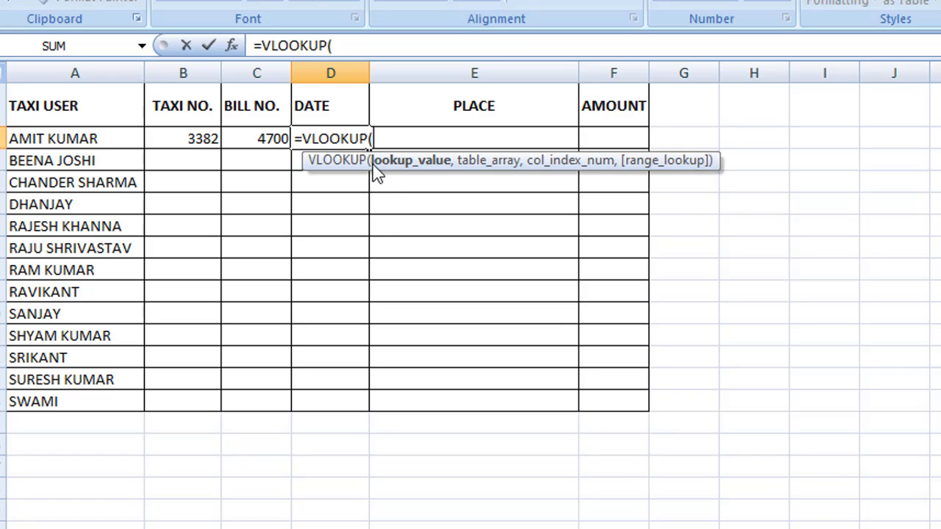
click(28, 141)
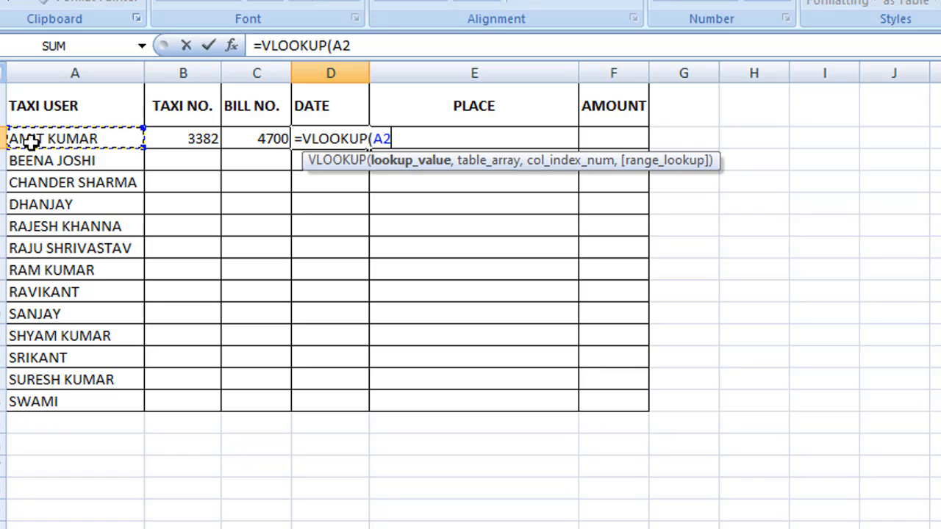
text(,)
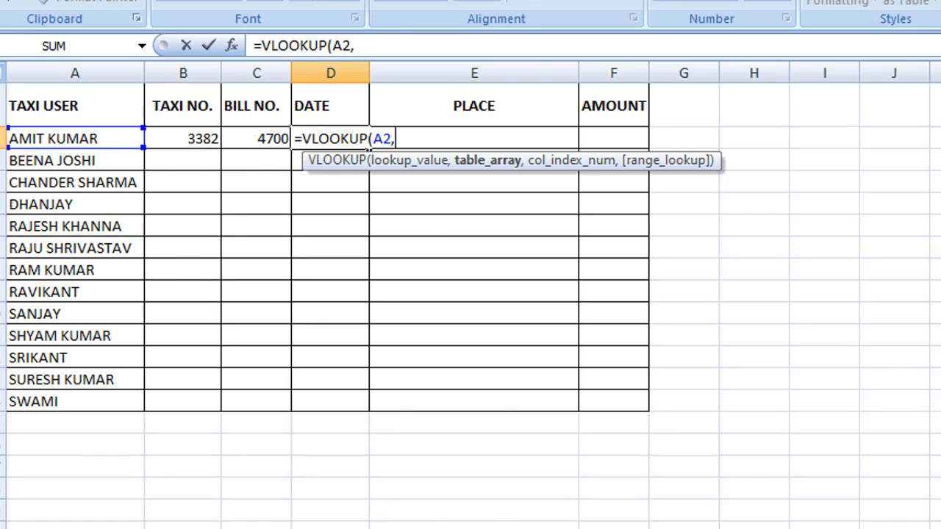
key(ctrl+Page_Down)
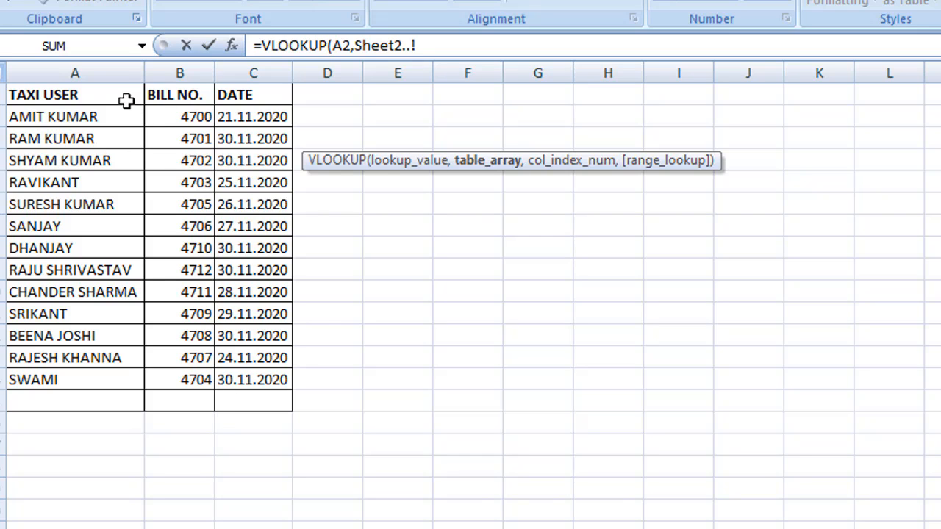
drag(30, 97, 265, 395)
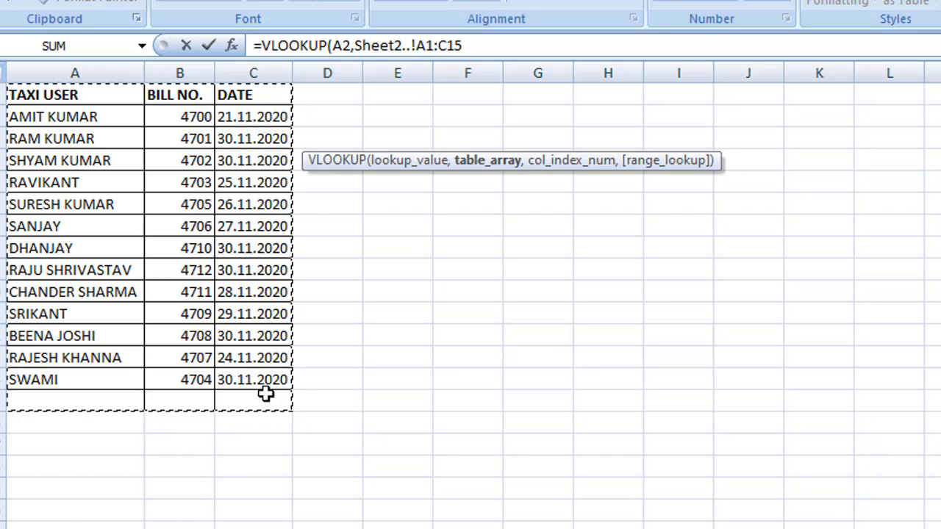
key(F4)
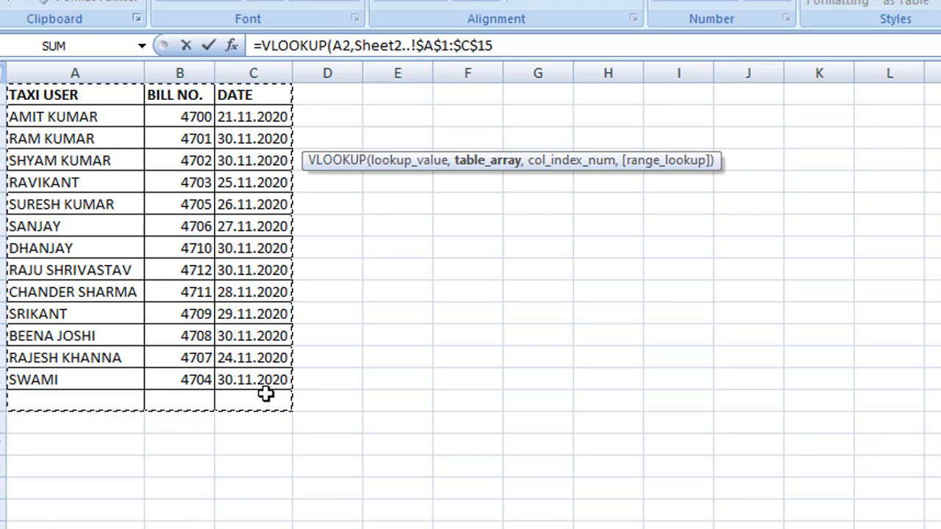
text(,3)
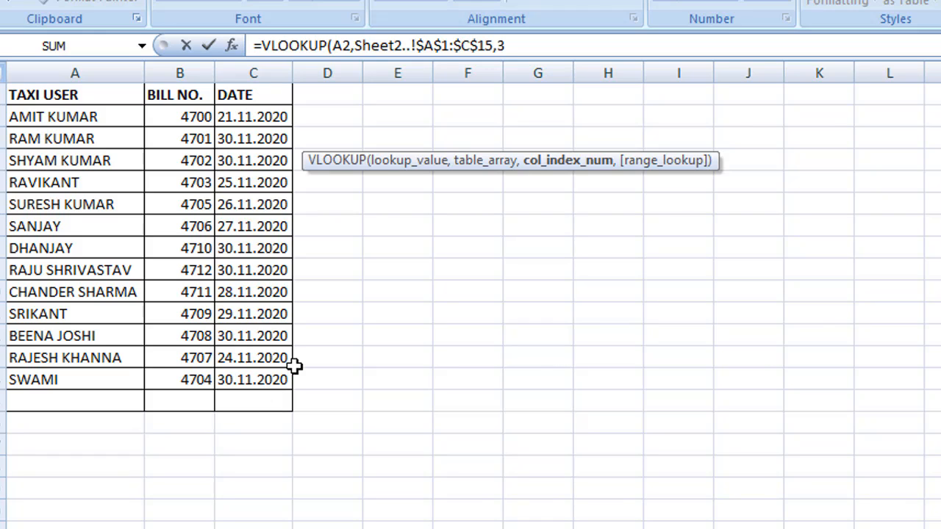
text(,)
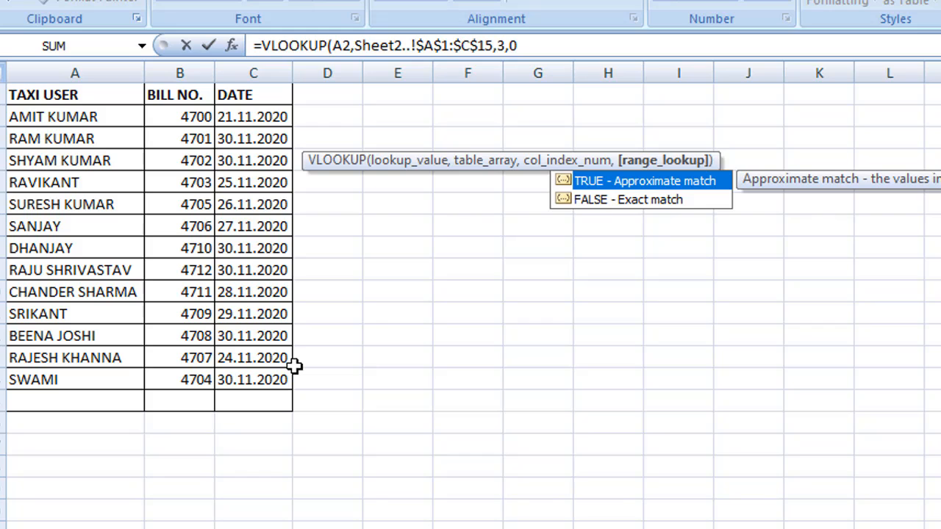
text(0)
key(Return)
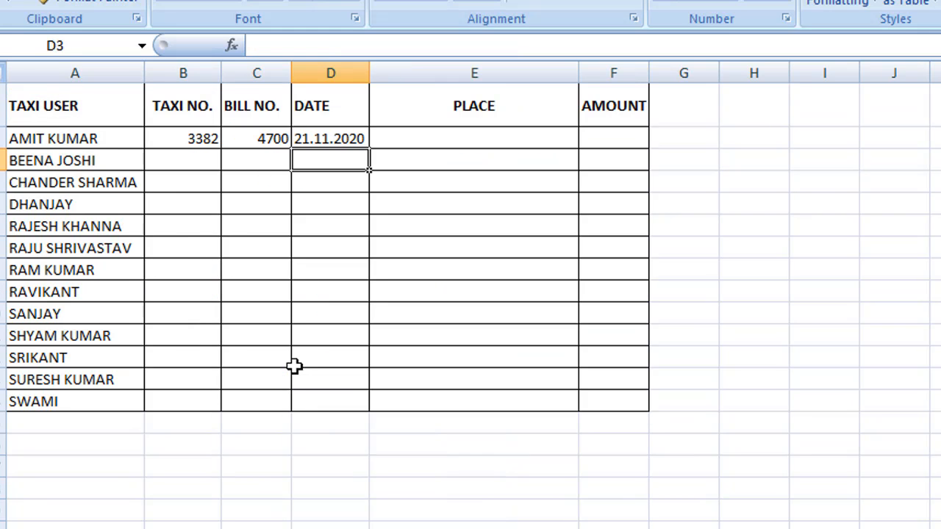
Enter =VLOOKUP(A2,Sheet3!$A$1:$C$15,2,0) in E2, showing FBD TO DELHI AIRPORT
click(477, 139)
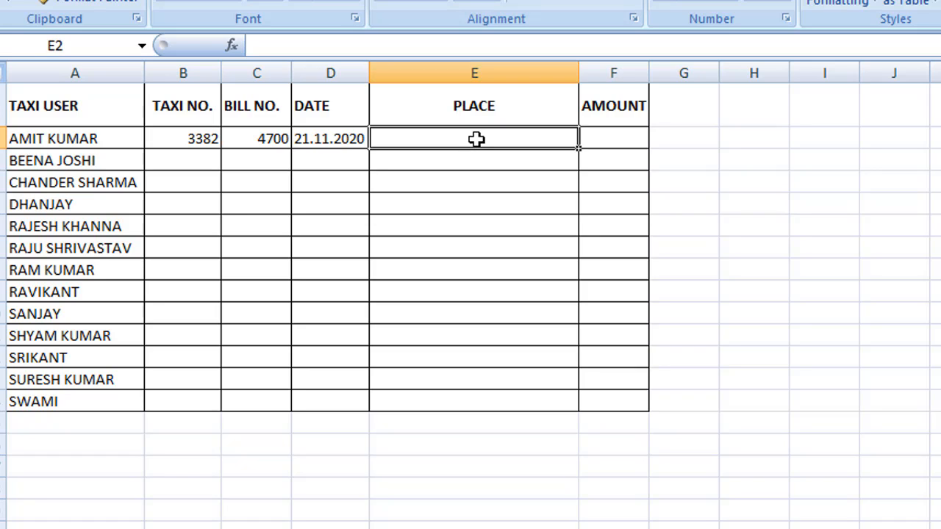
text(=)
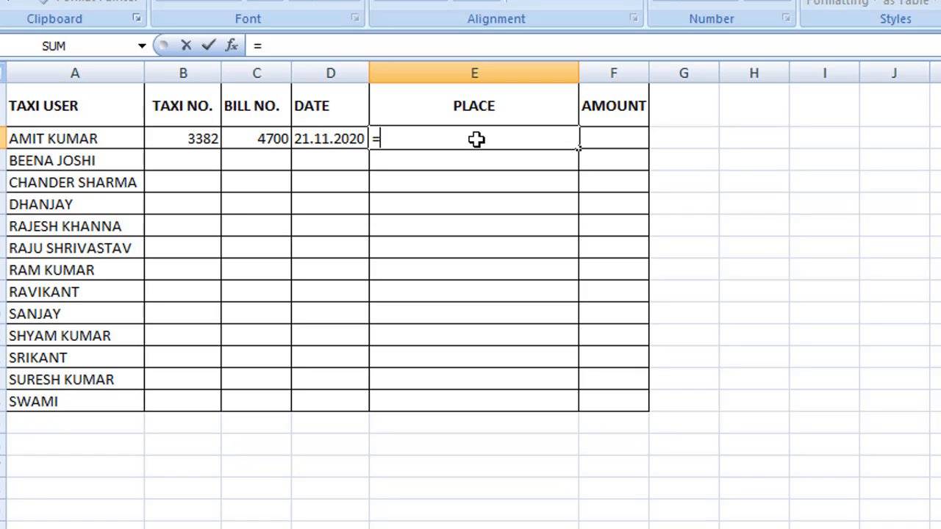
text(vl)
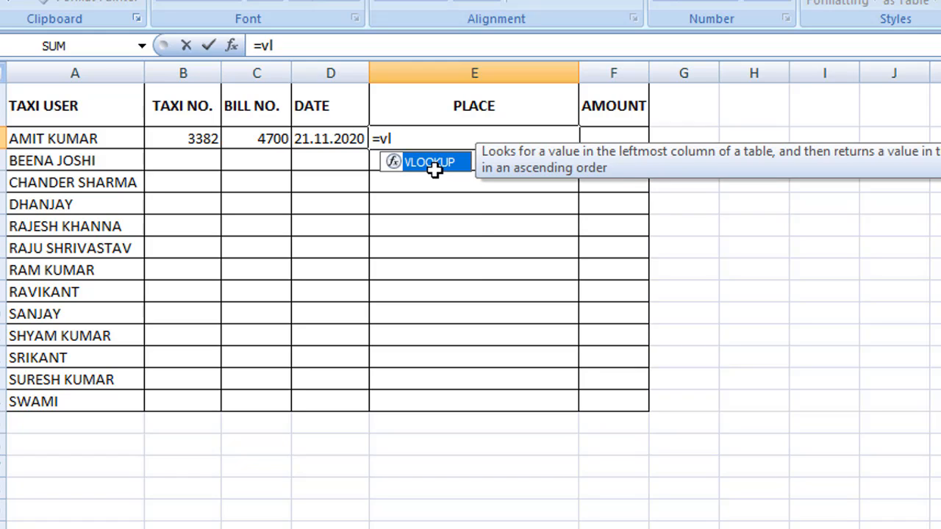
double_click(437, 174)
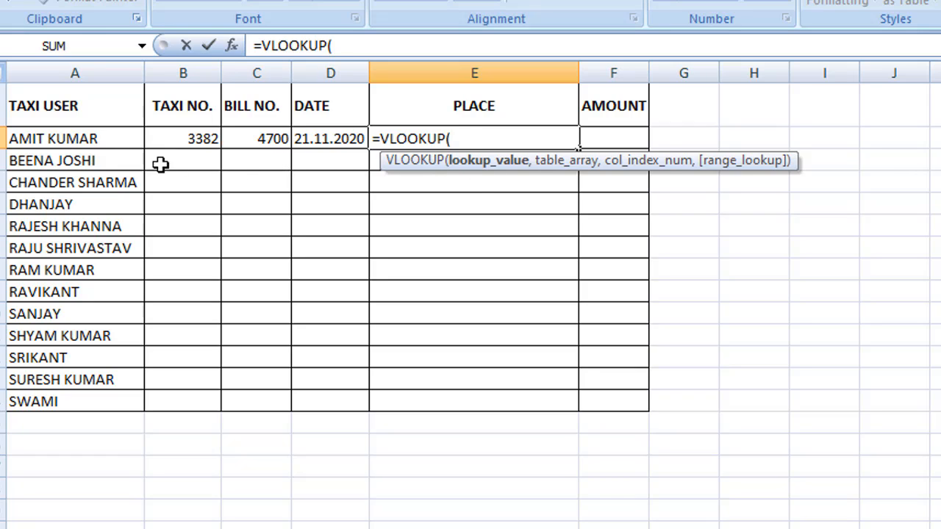
click(42, 140)
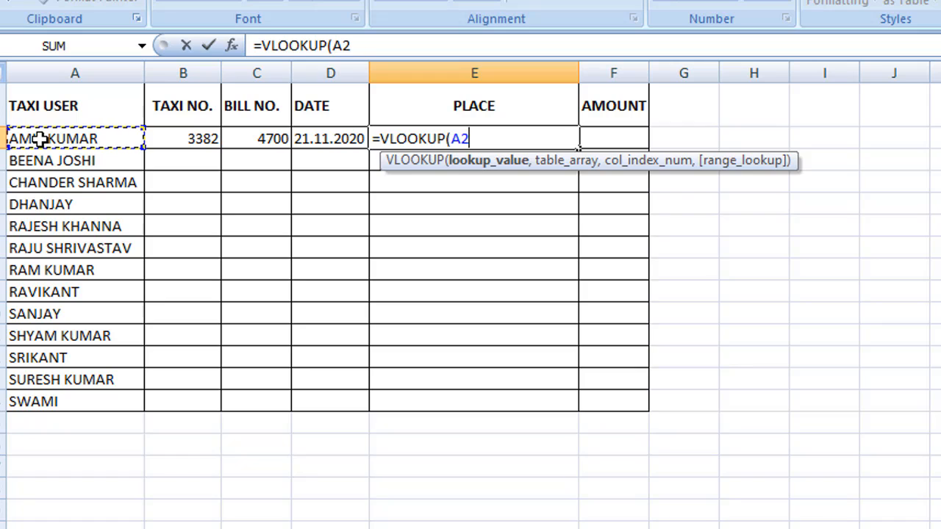
text(,)
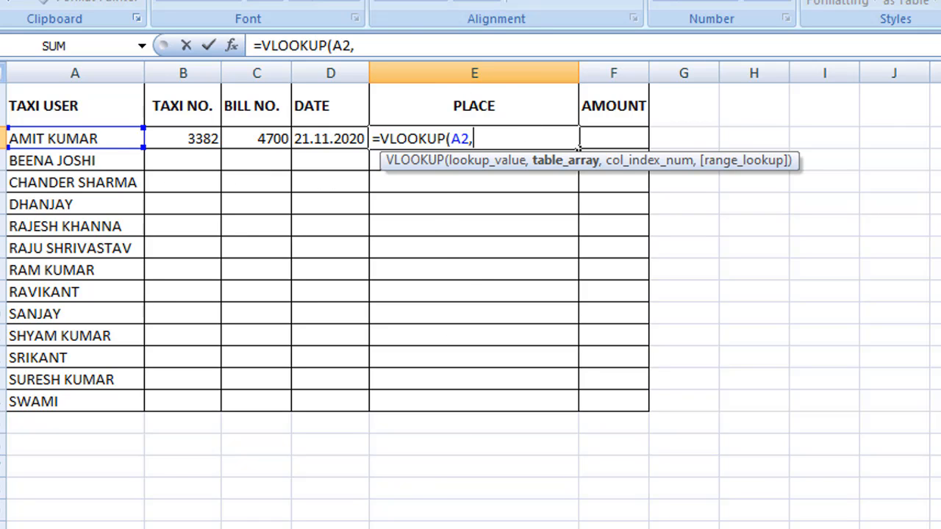
key(ctrl+Page_Down)
key(ctrl+Page_Down)
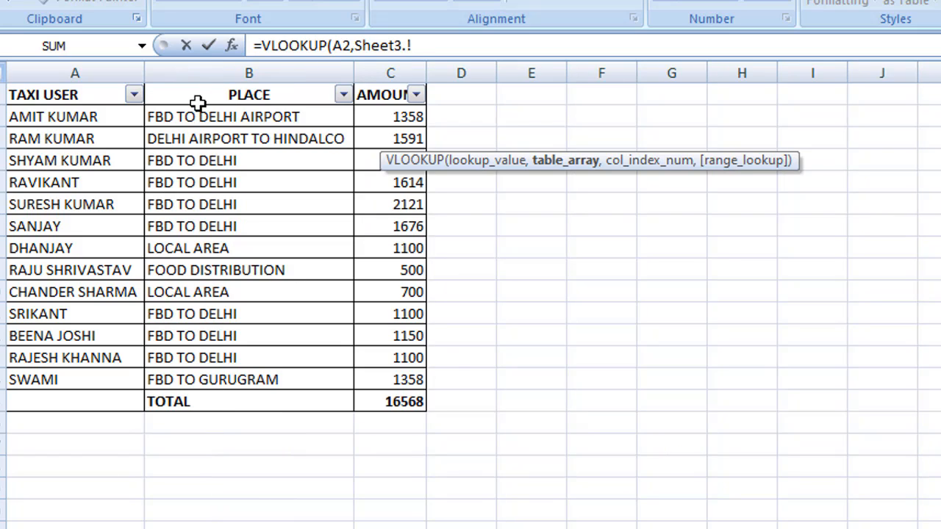
drag(38, 100, 395, 401)
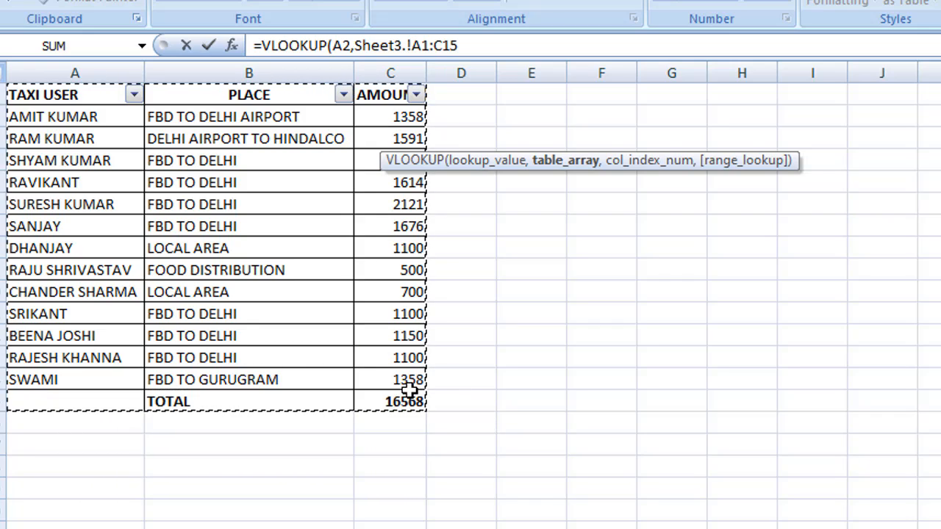
key(F4)
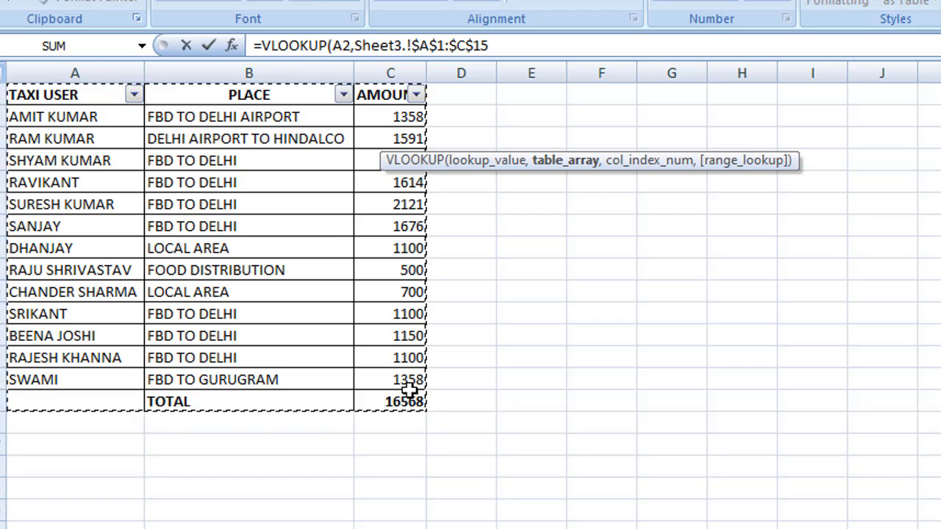
text(,)
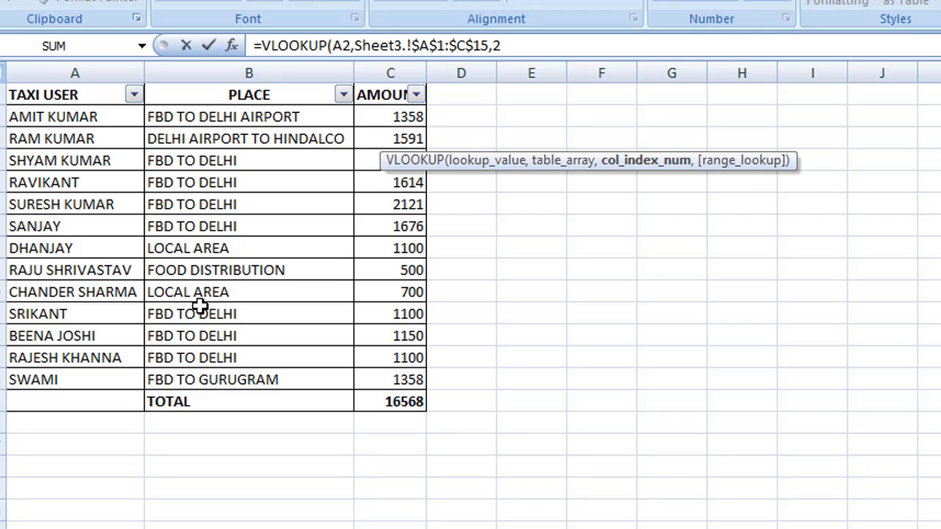
text(2,)
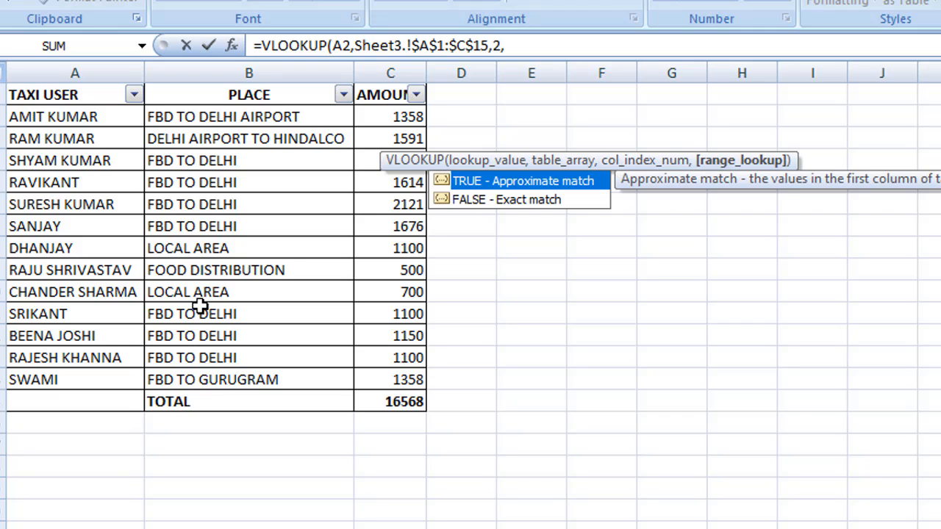
text(0)
key(Return)
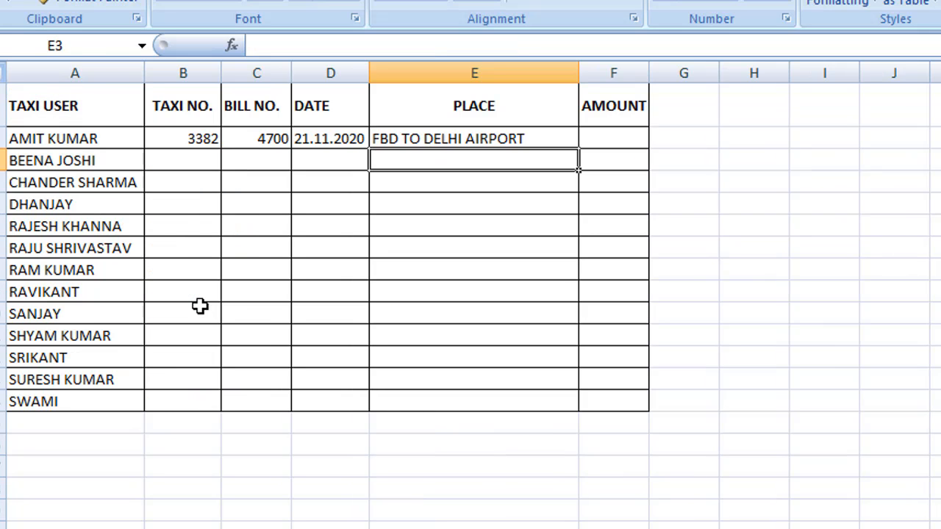
Enter =VLOOKUP(A2,Sheet3!$A$1:$C$15,3,0) in F2, giving the amount 1358
click(602, 137)
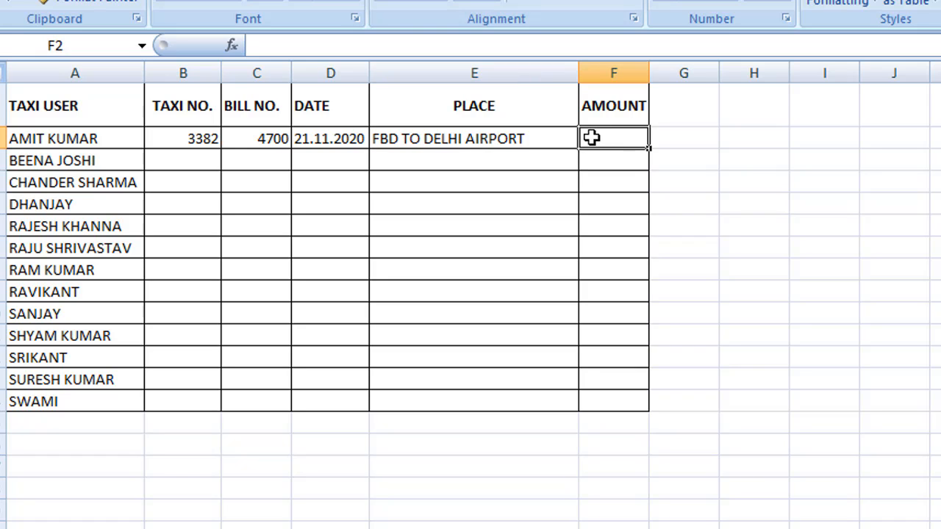
text(=)
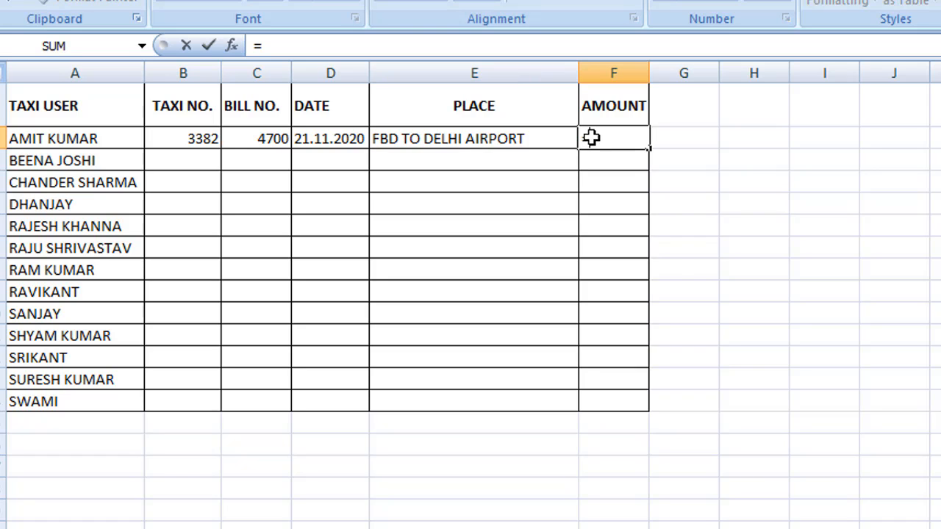
text(vl)
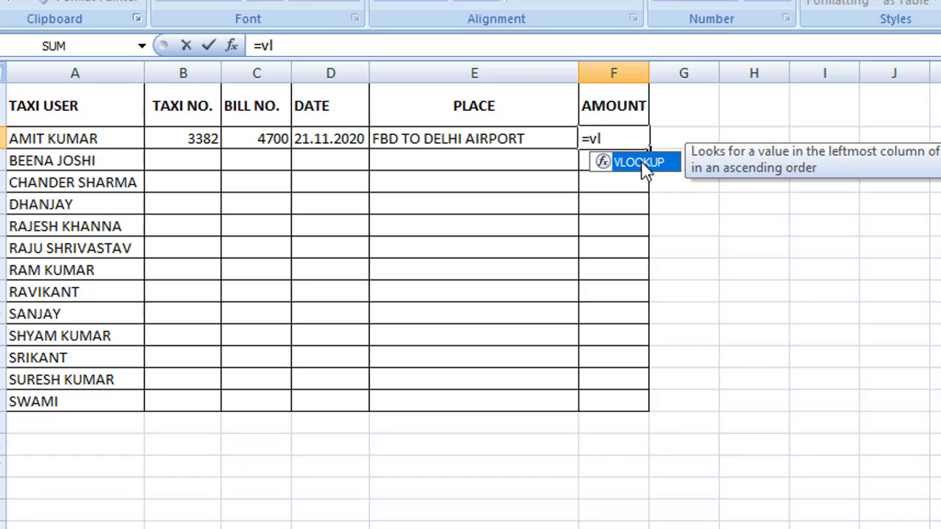
double_click(640, 163)
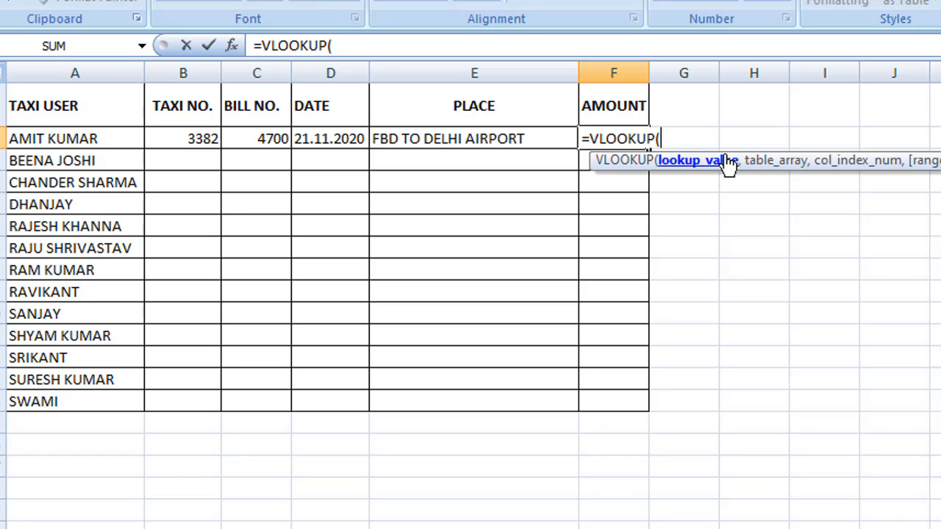
click(18, 144)
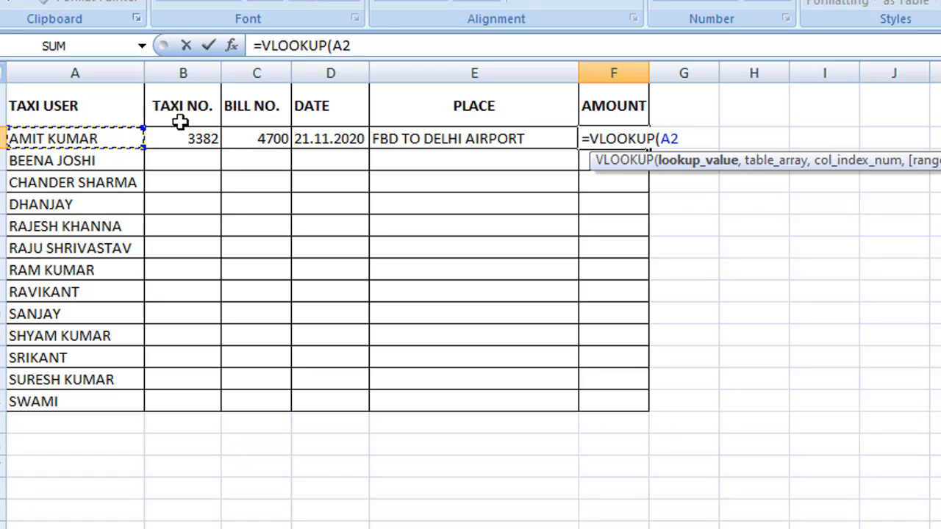
text(,)
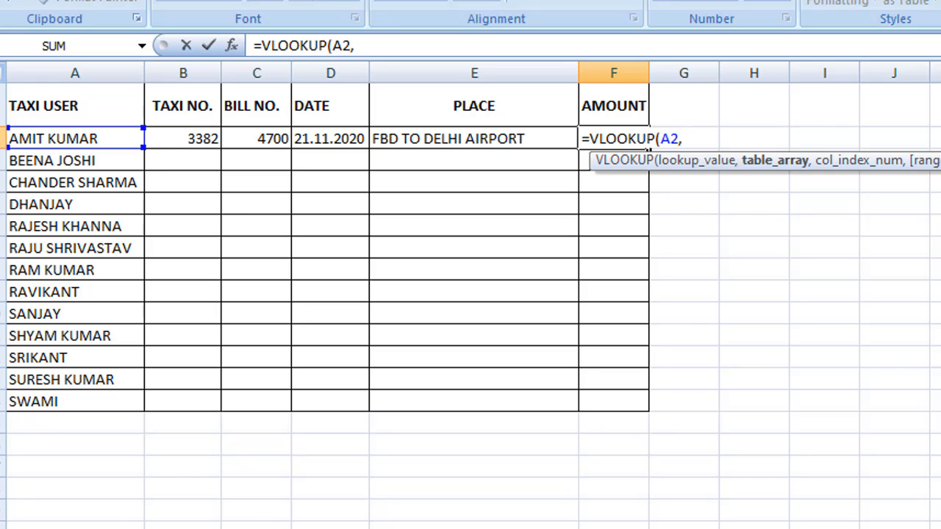
key(ctrl+Page_Down)
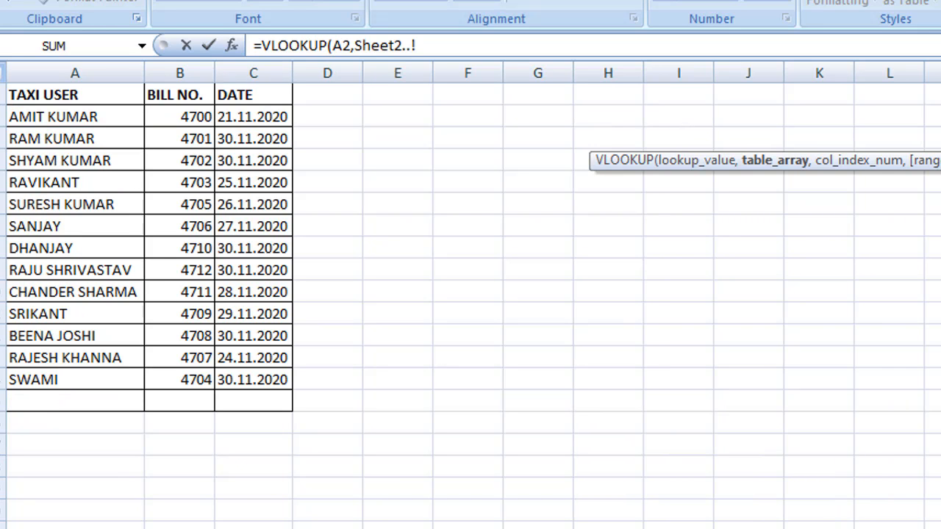
key(ctrl+Page_Down)
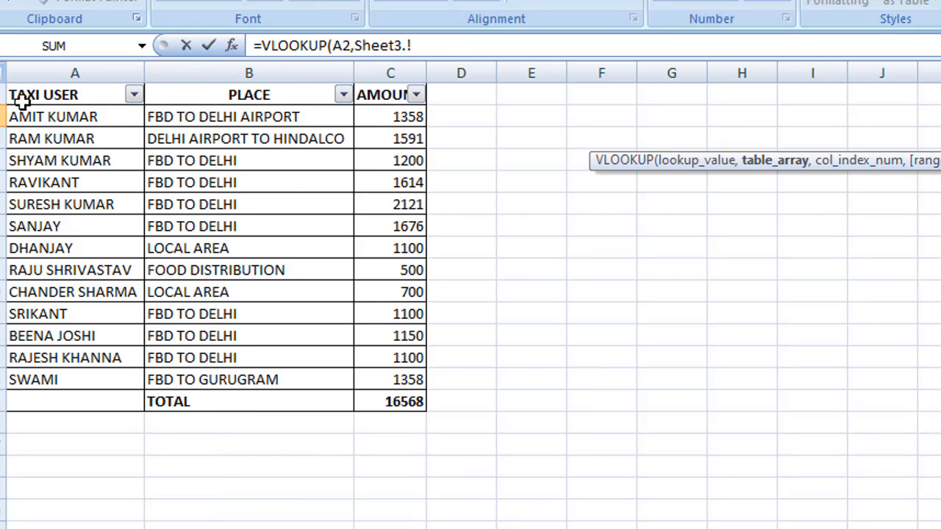
drag(20, 101, 378, 398)
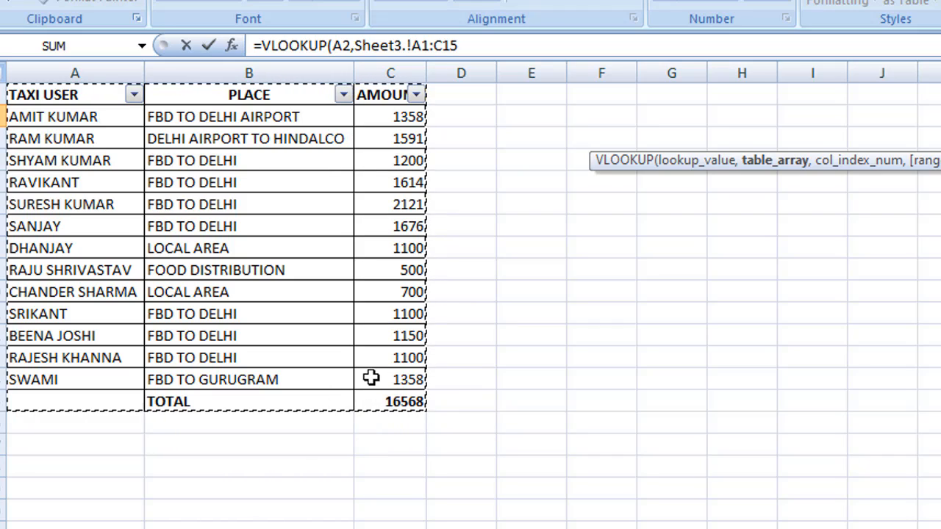
key(F4)
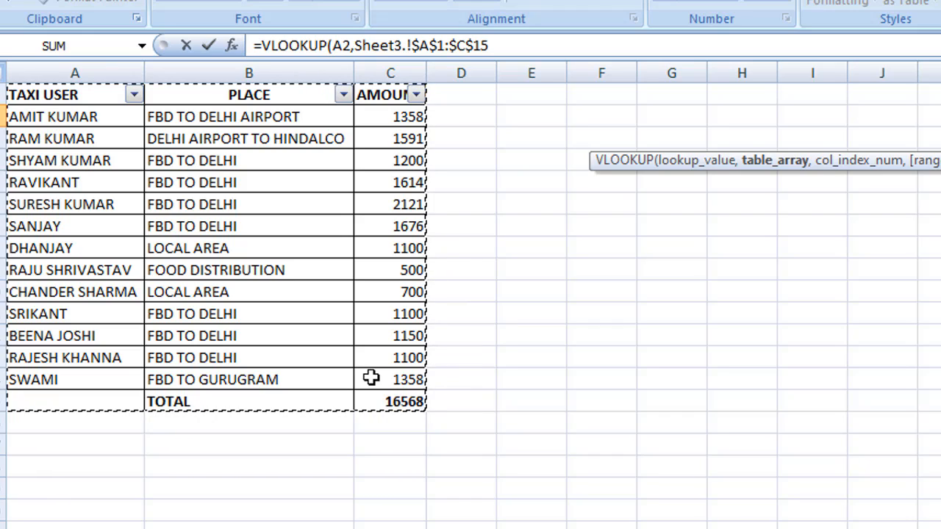
text(,)
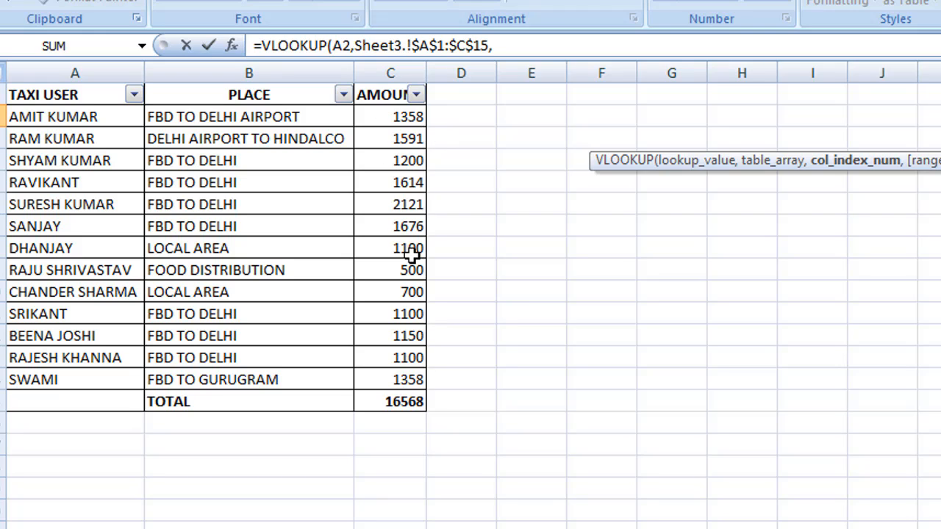
text(3,)
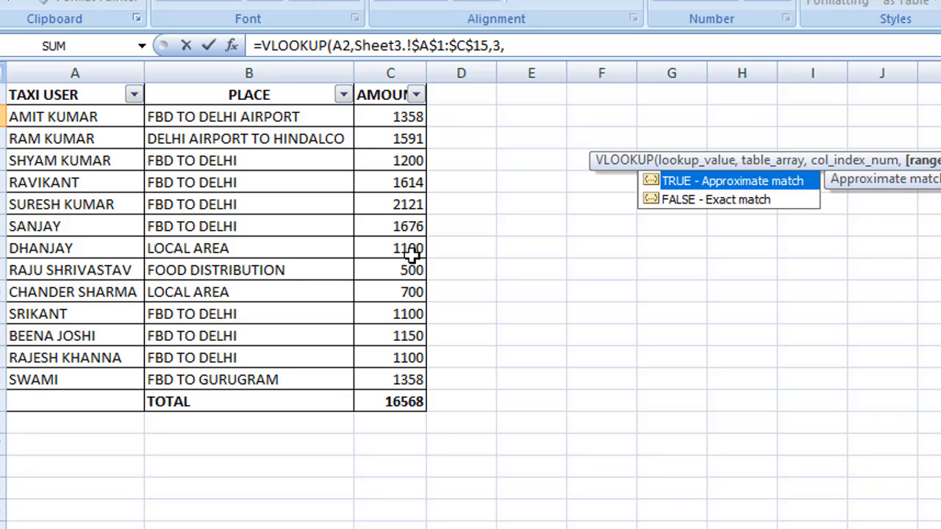
text(0)
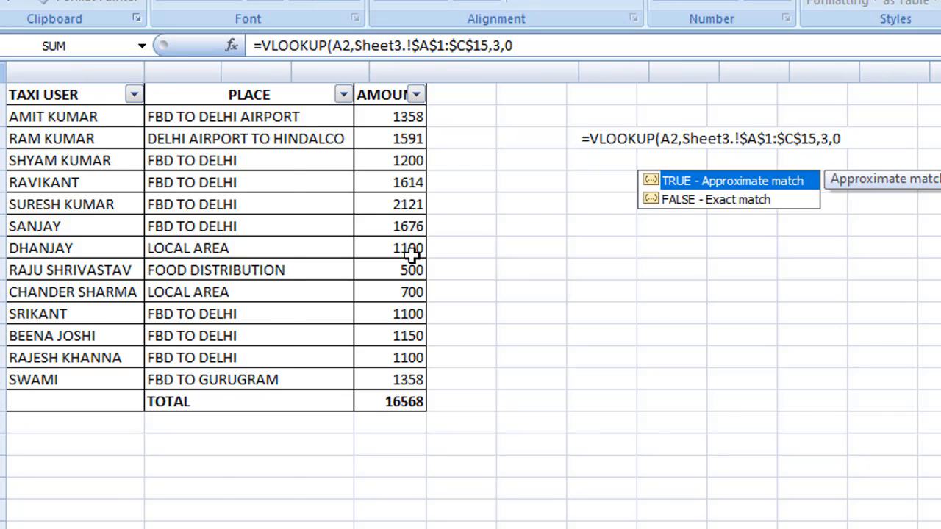
key(Return)
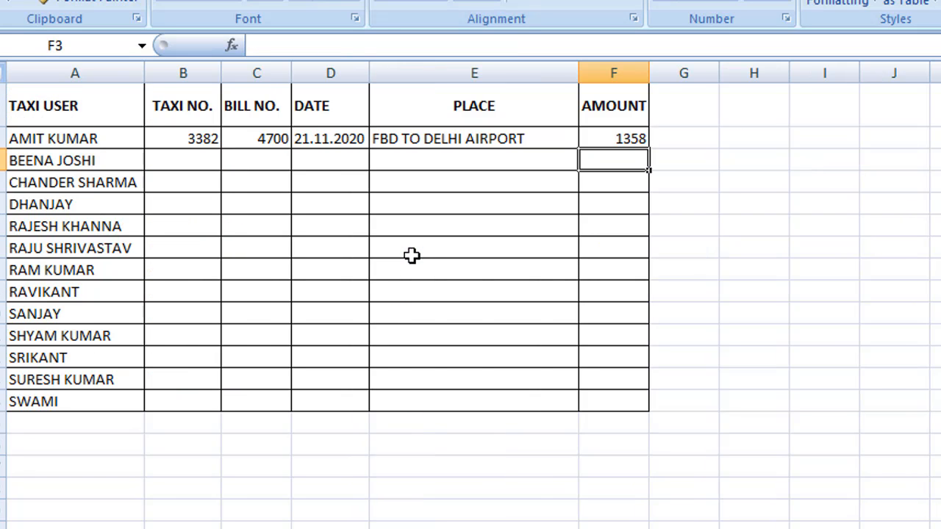
Fill the row-2 lookups down B2:F14 with Ctrl+D and spot-check the first user's row
click(192, 138)
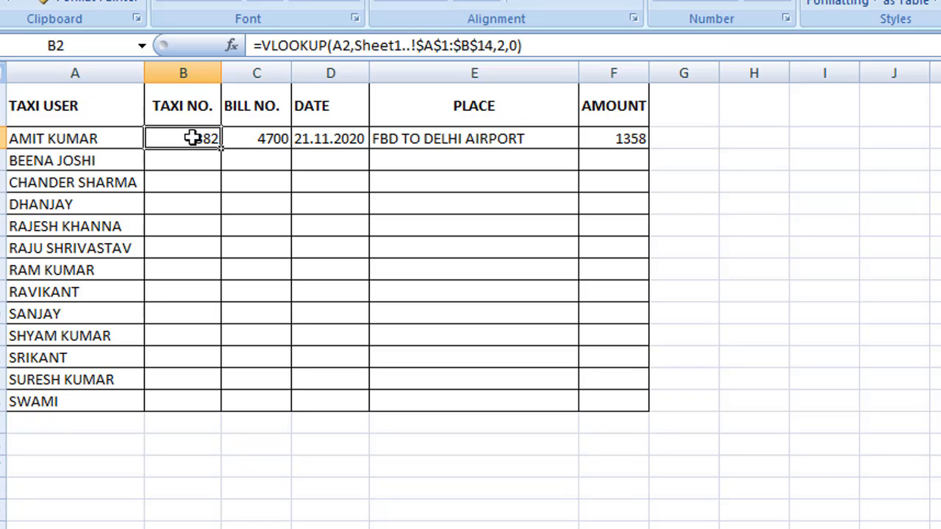
key(shift+Right)
key(shift+Right)
key(shift+Right)
key(shift+Right)
key(shift+Right)
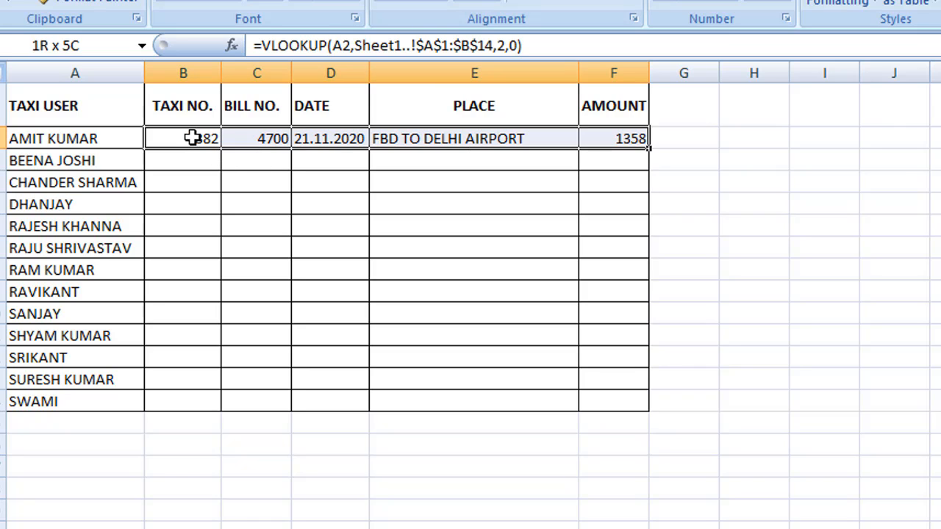
key(shift+Left)
key(shift+Down)
key(shift+Down)
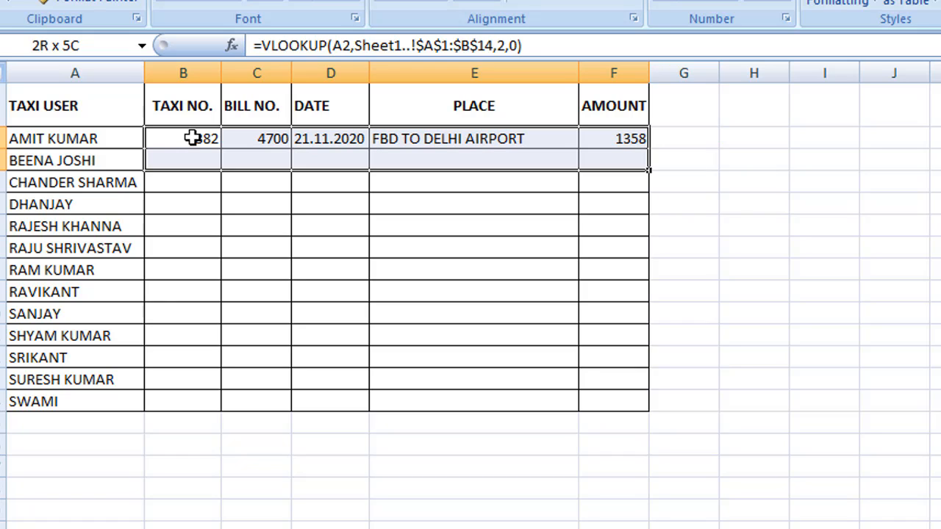
key(shift+Down)
key(shift+Down)
key(shift+Down)
key(shift+Down)
key(shift+Down)
key(shift+Down)
key(shift+Down)
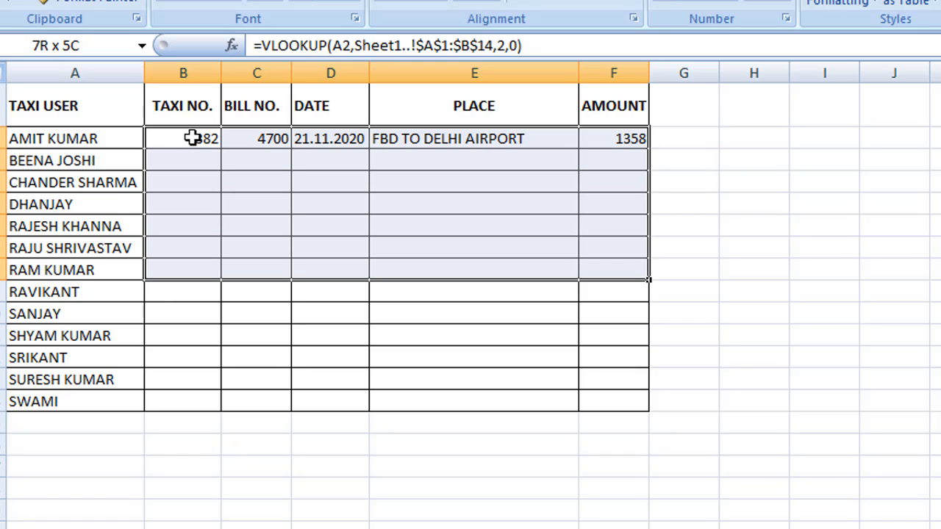
key(shift+Down)
key(shift+Down)
key(shift+Down)
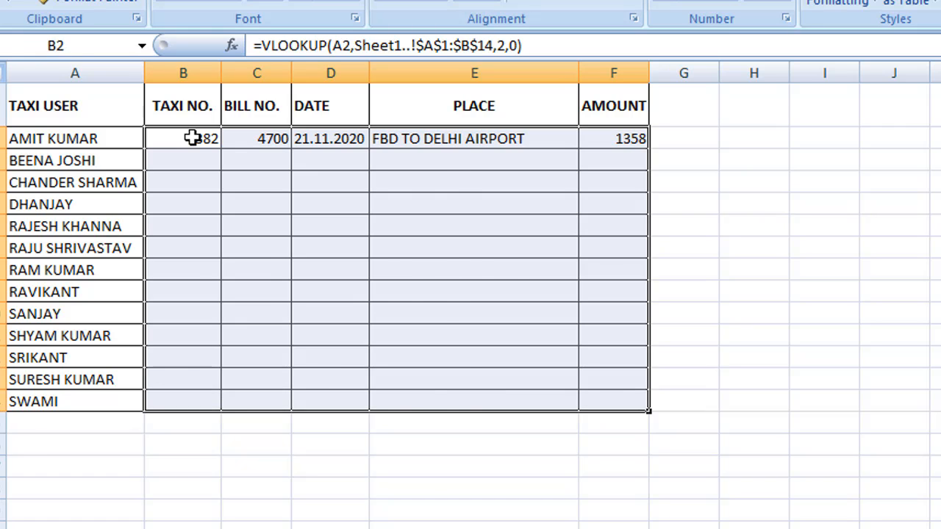
key(ctrl+d)
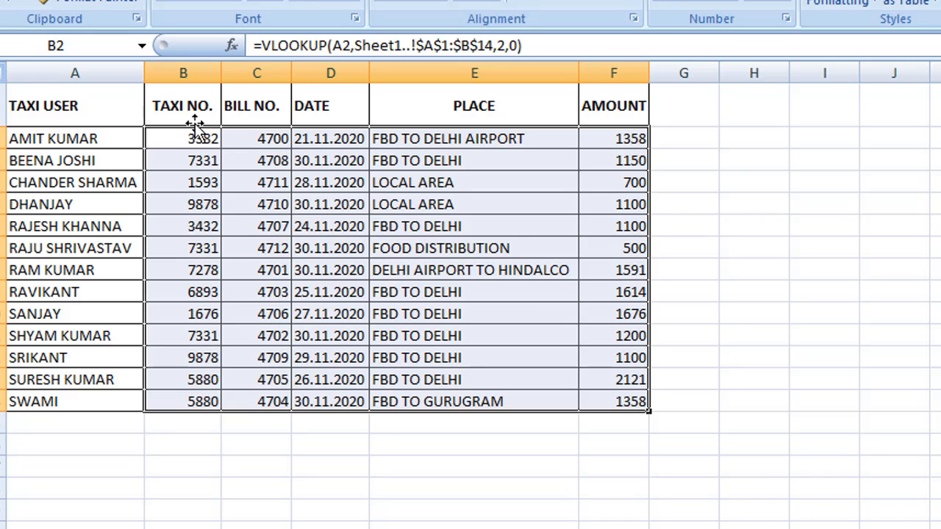
click(3, 138)
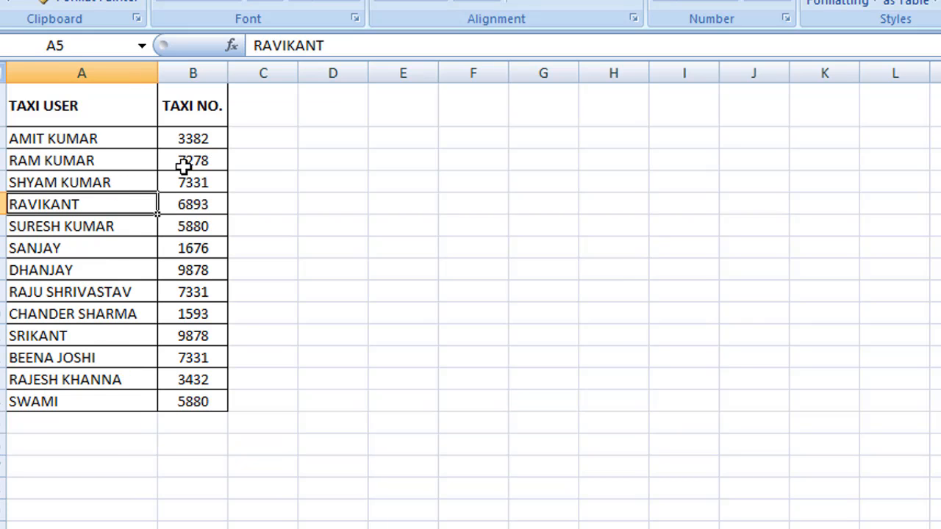
click(191, 139)
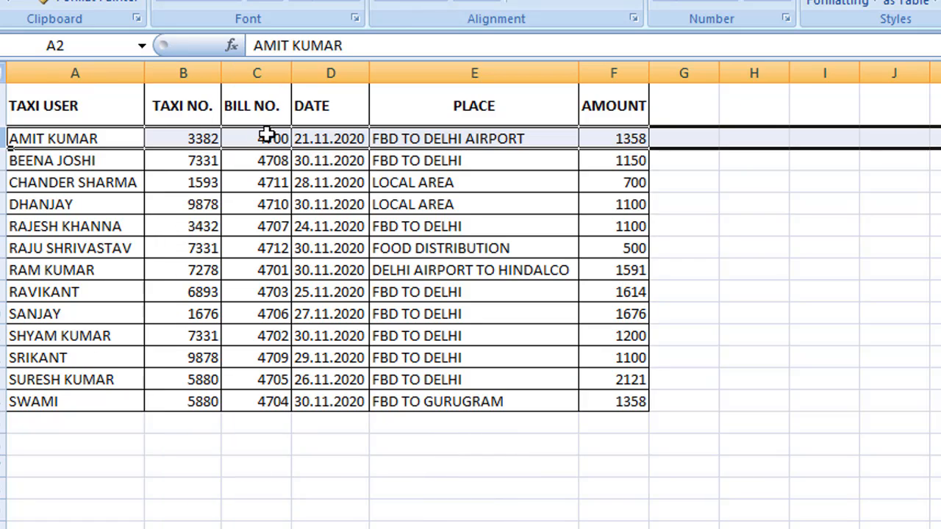
Inspect the summary's first-row lookups: bill 4700, date 21.11.2020, and the place formula in E2
click(263, 139)
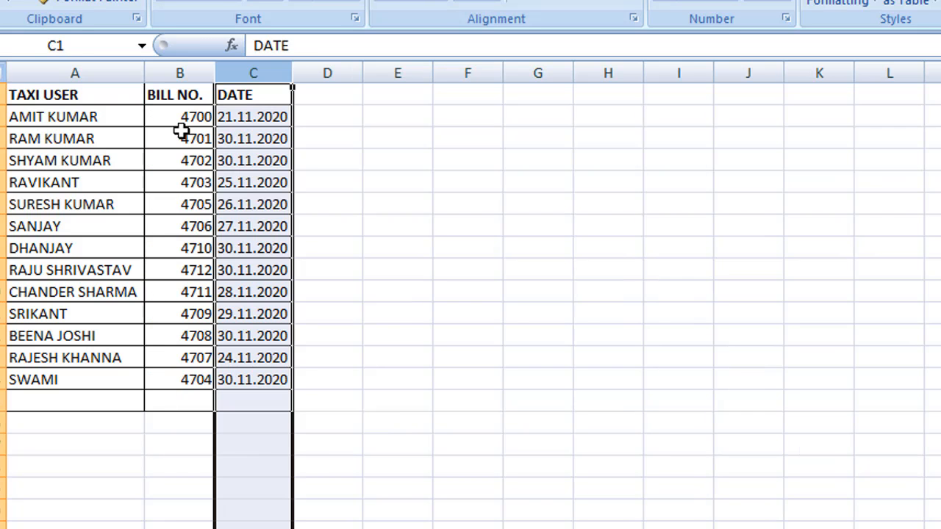
click(183, 120)
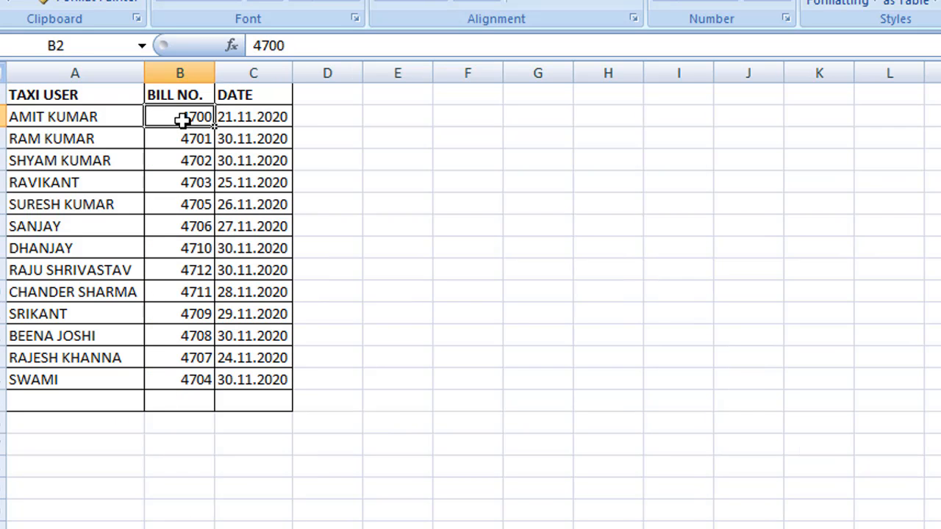
click(238, 121)
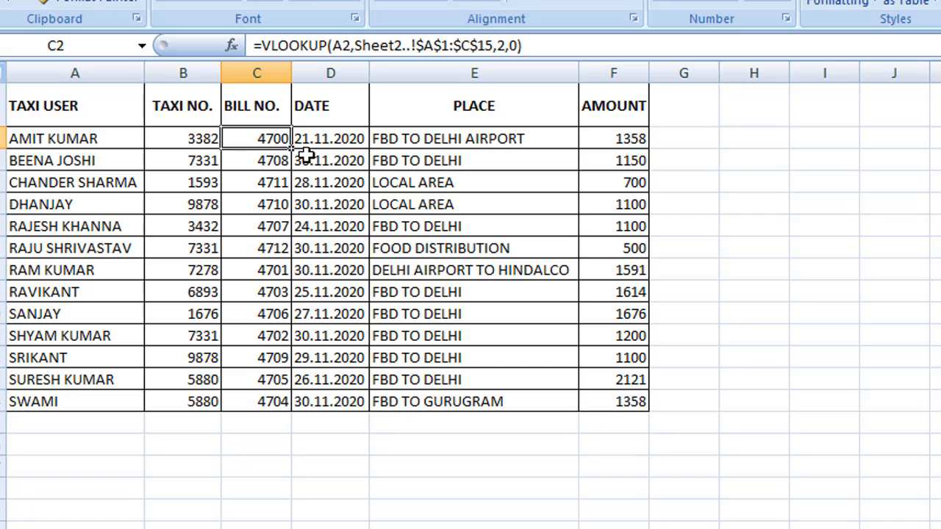
click(312, 140)
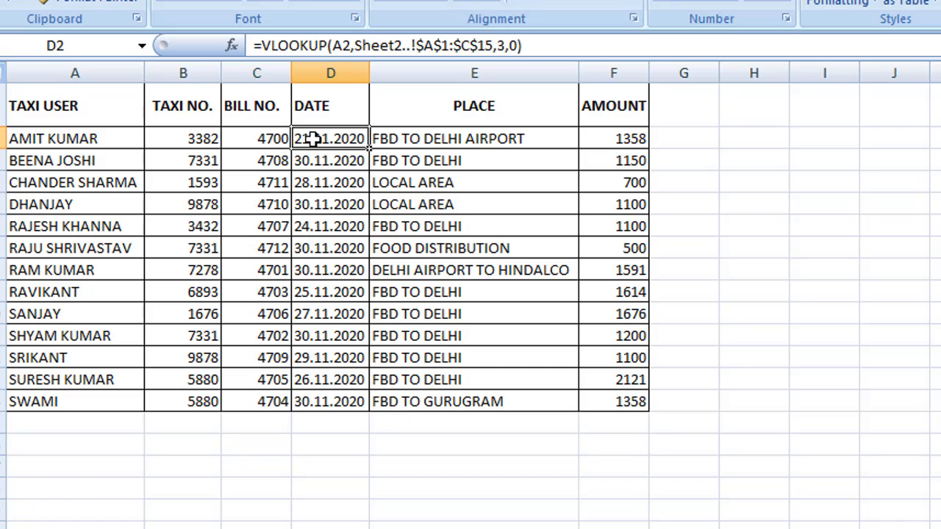
click(416, 141)
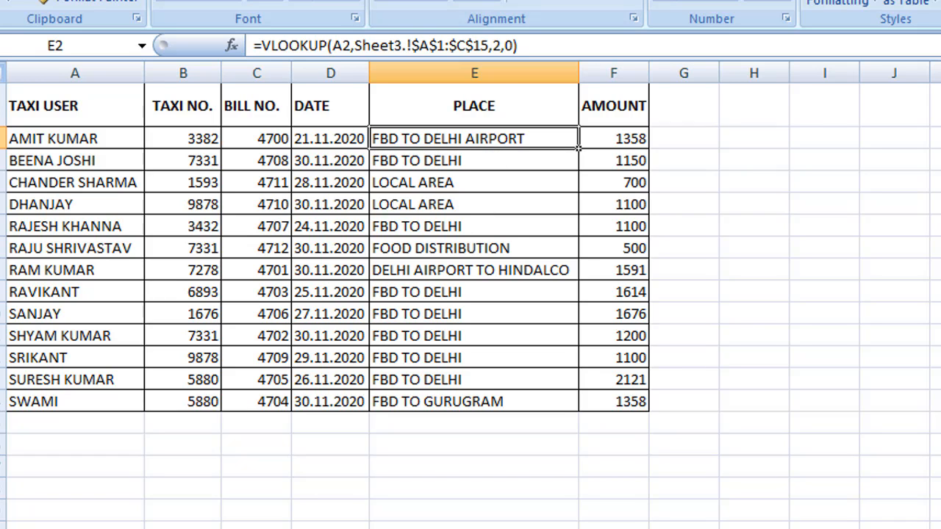
Check the first place entry on the source sheets, then verify the users in A7 and A9
key(ctrl+Page_Down)
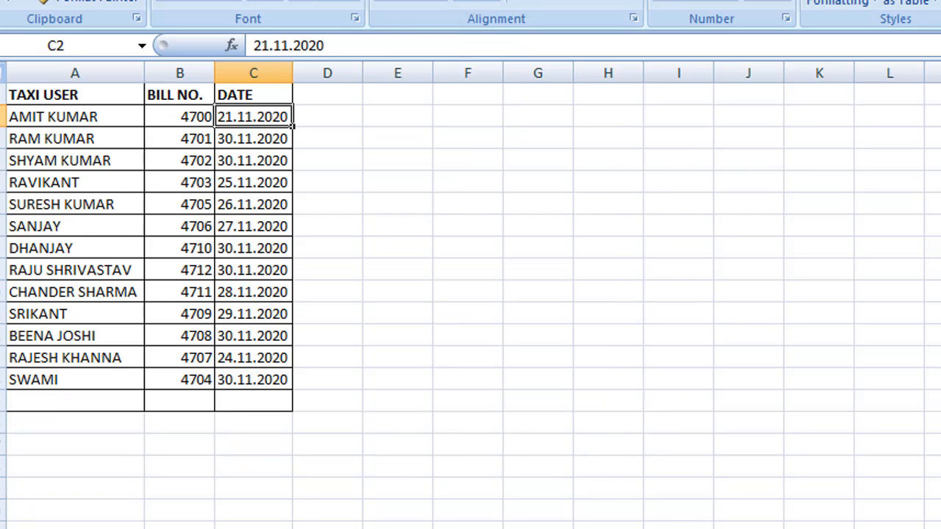
key(ctrl+Page_Down)
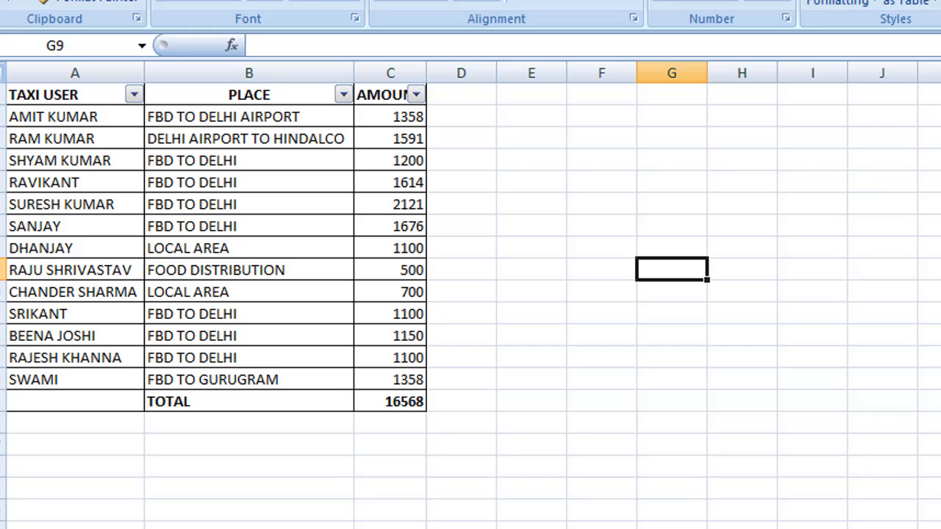
click(162, 116)
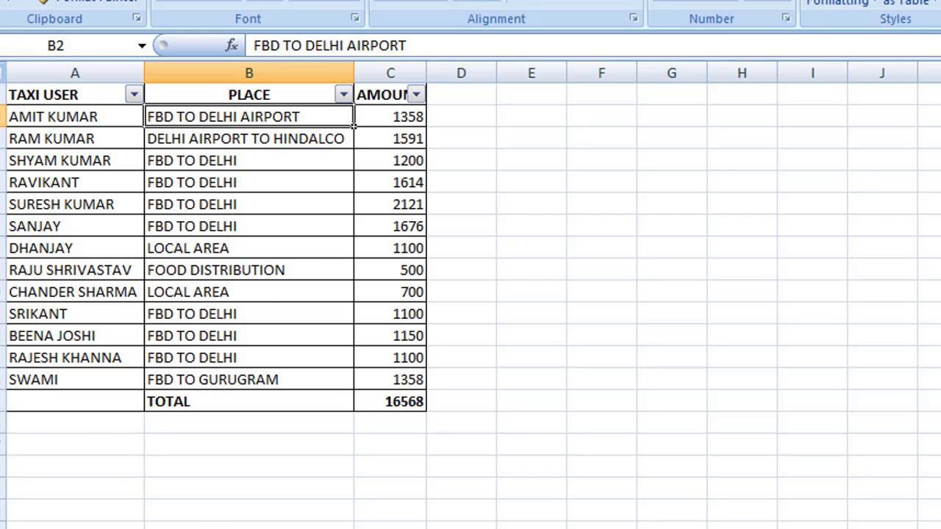
key(ctrl+Page_Up)
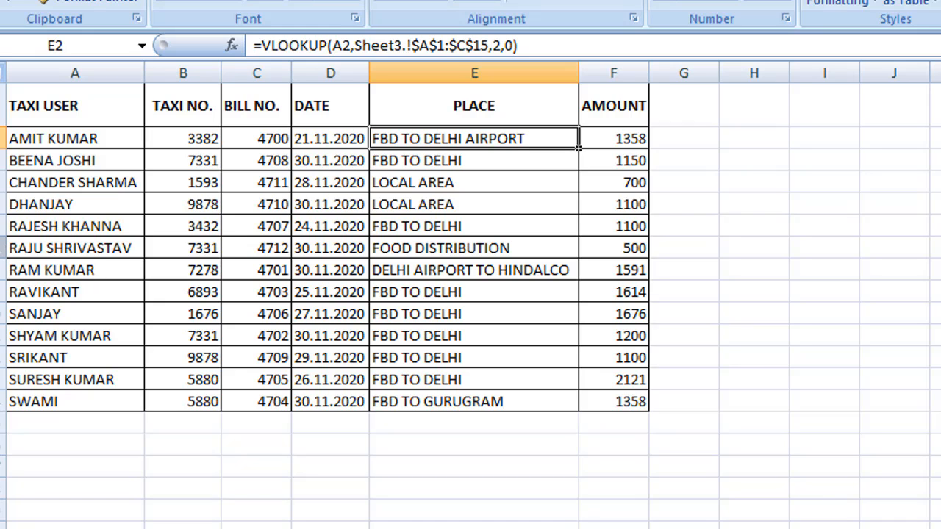
click(8, 255)
click(110, 285)
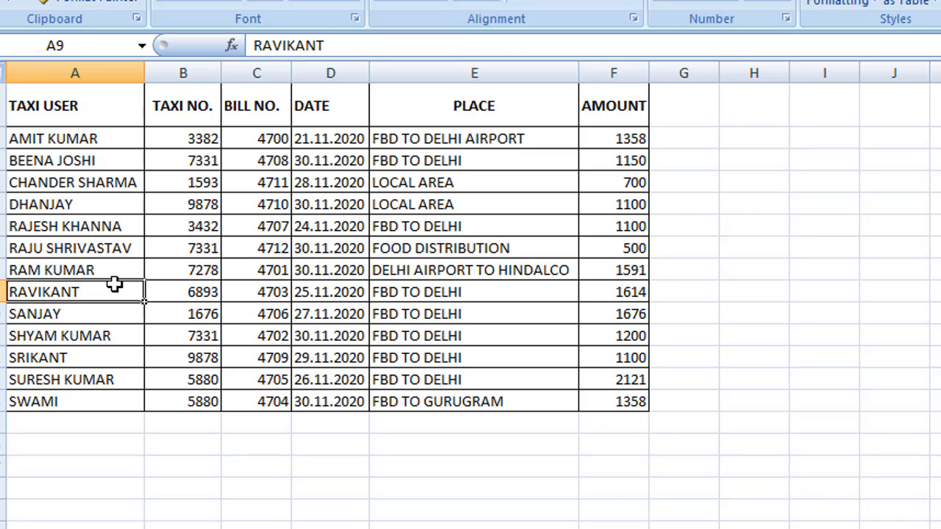
click(71, 254)
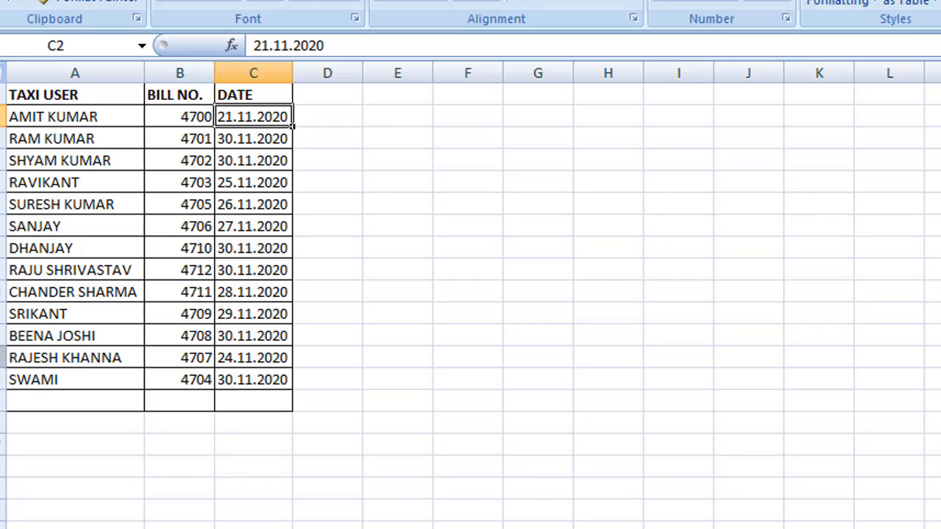
click(2, 270)
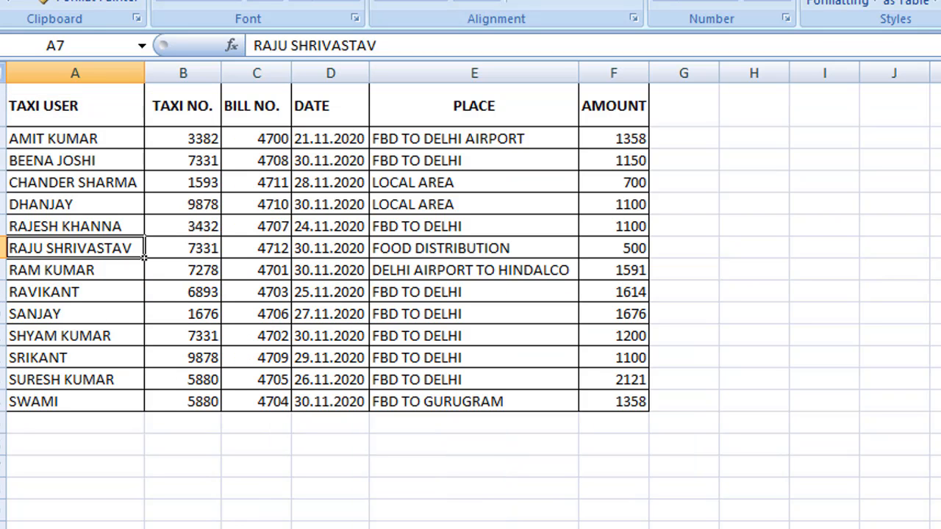
click(3, 249)
click(276, 249)
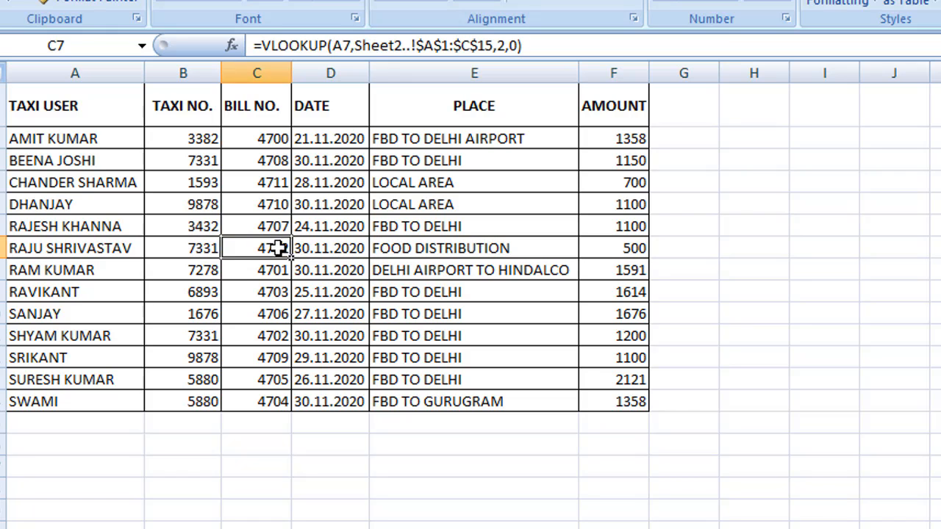
click(309, 248)
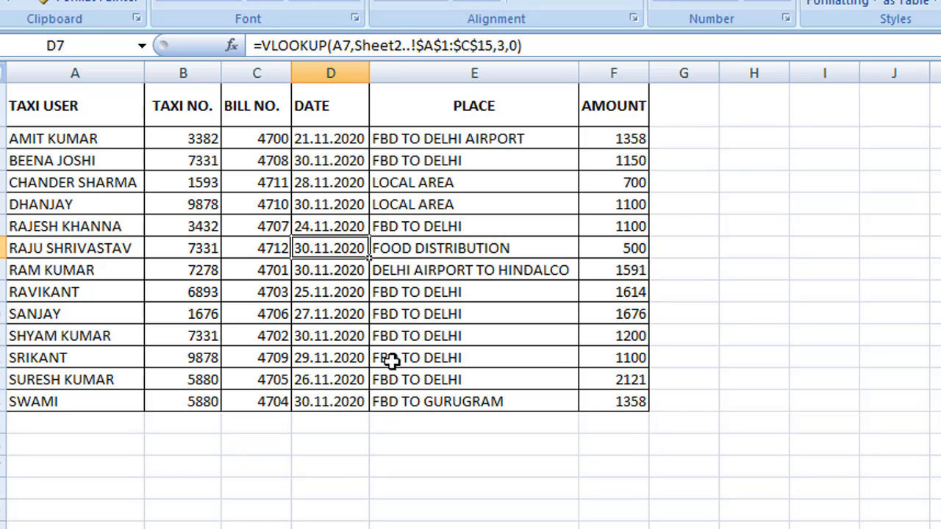
click(416, 252)
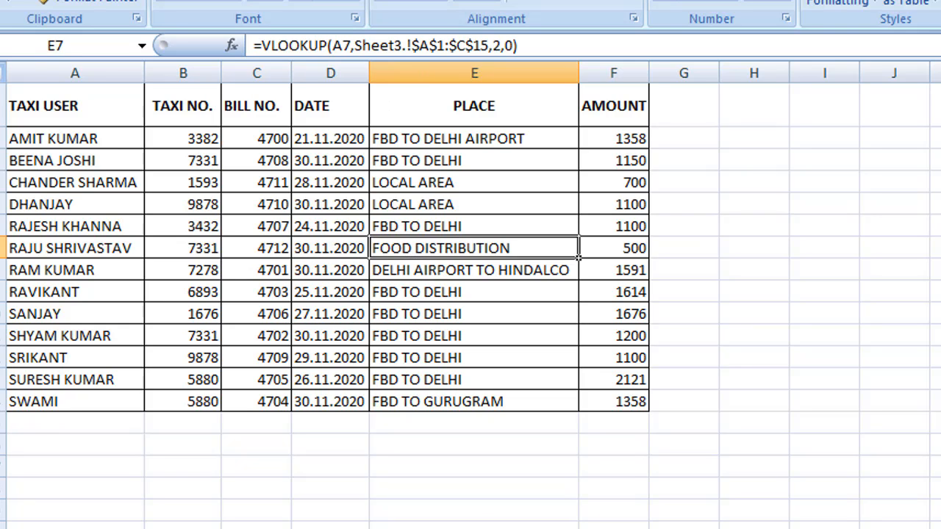
key(ctrl+Page_Down)
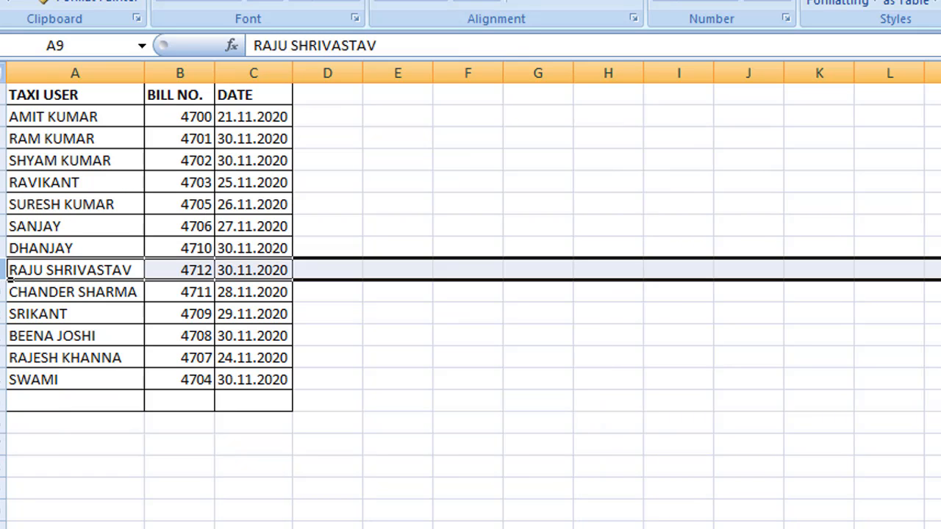
key(ctrl+Page_Down)
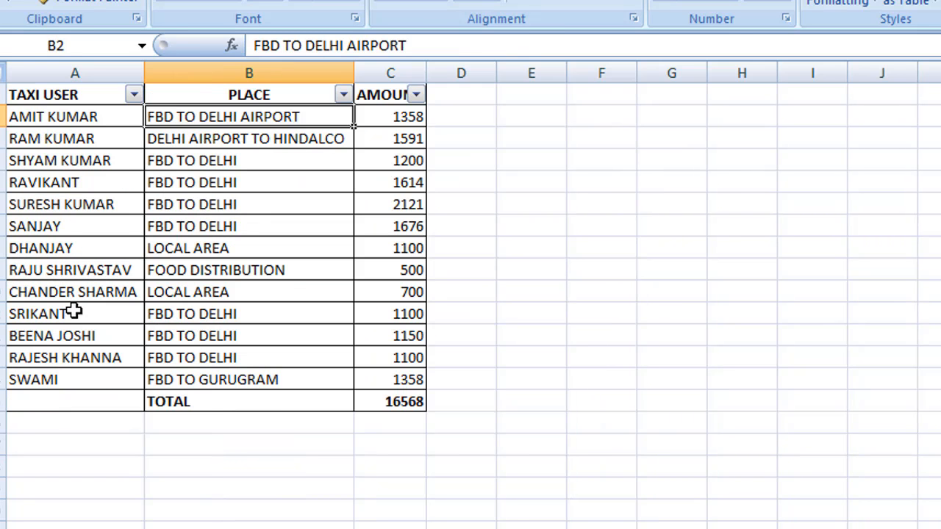
click(4, 270)
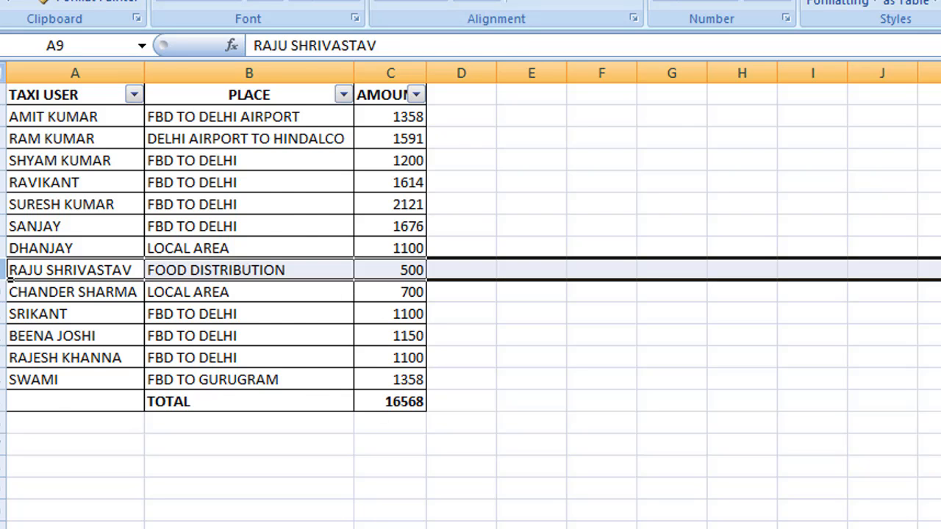
click(291, 527)
click(2, 257)
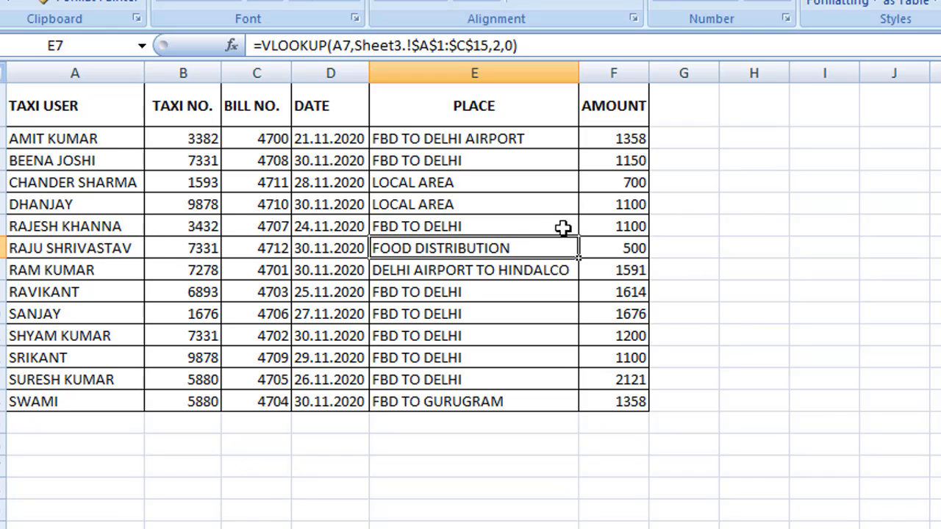
click(639, 250)
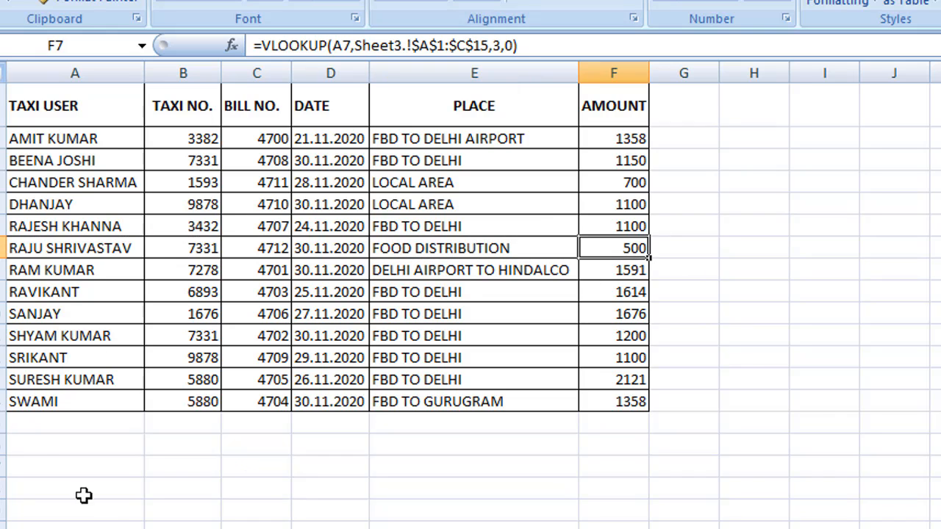
click(25, 405)
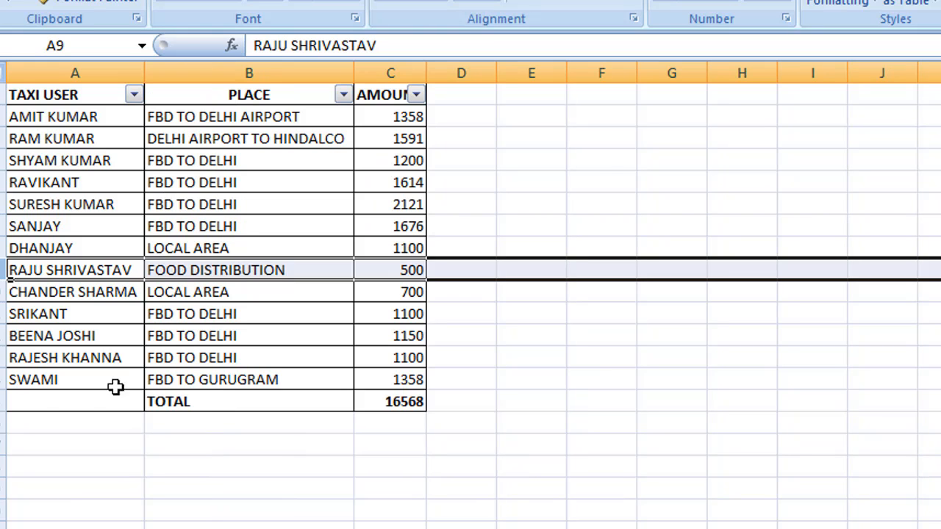
click(15, 384)
click(171, 382)
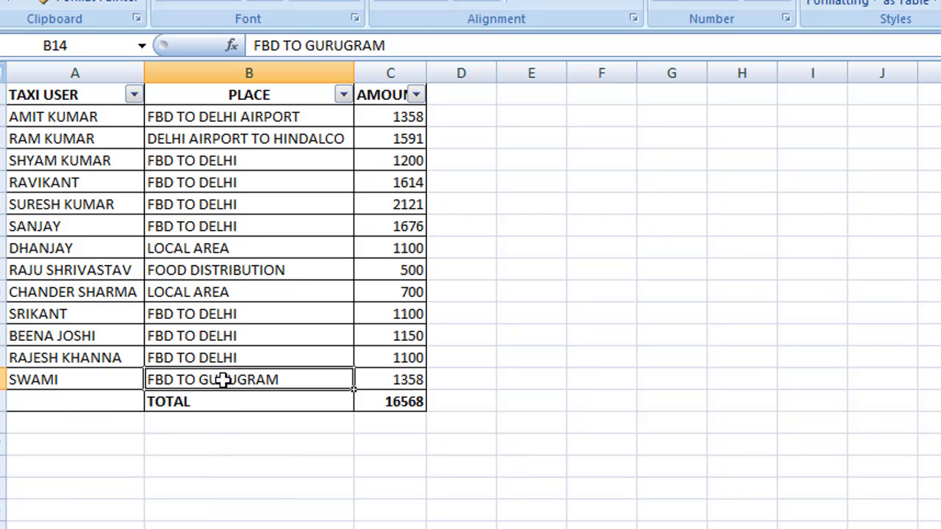
click(406, 383)
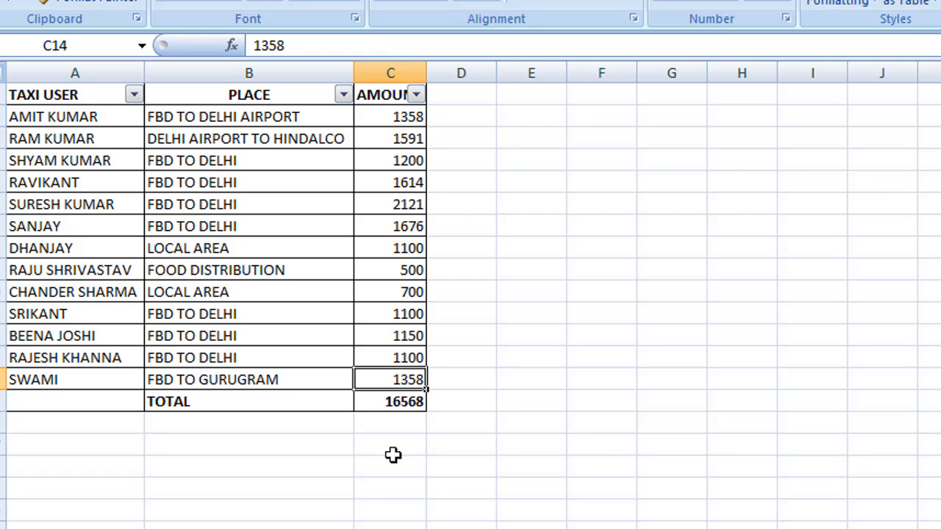
click(132, 527)
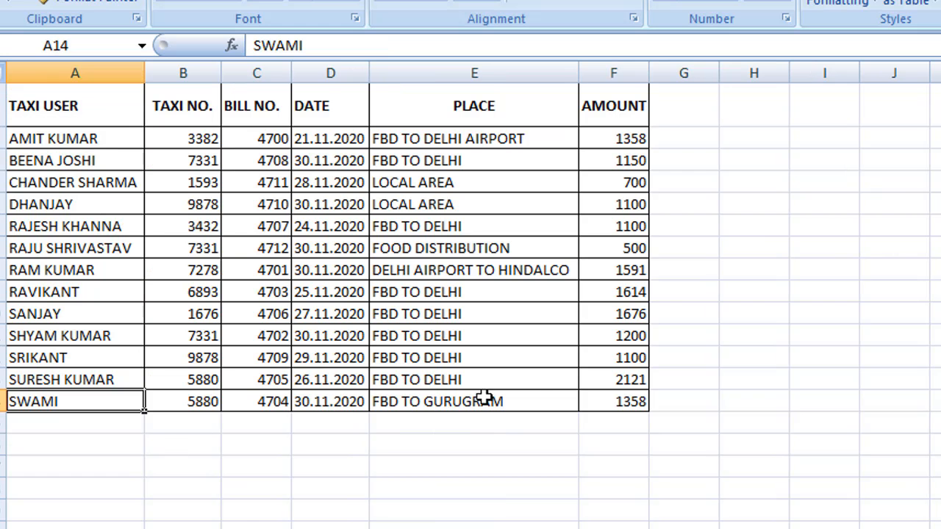
click(630, 409)
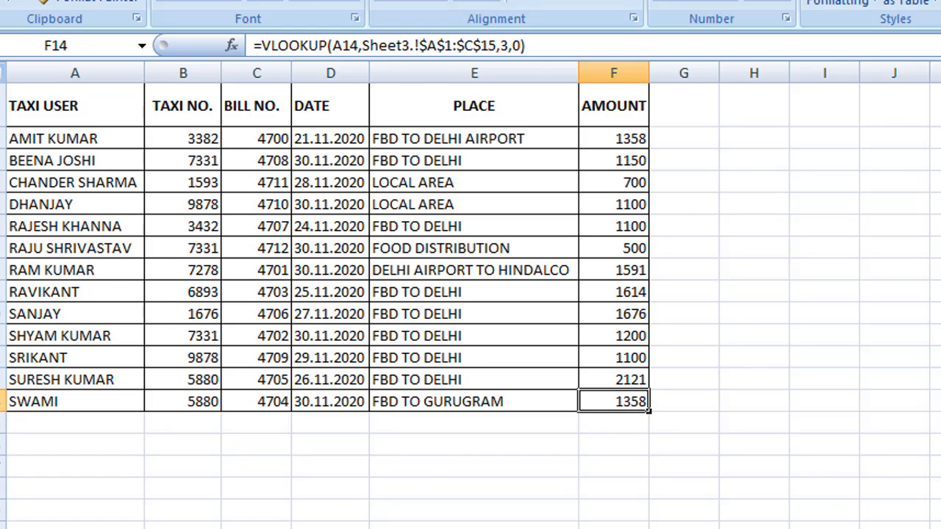
click(144, 528)
click(26, 169)
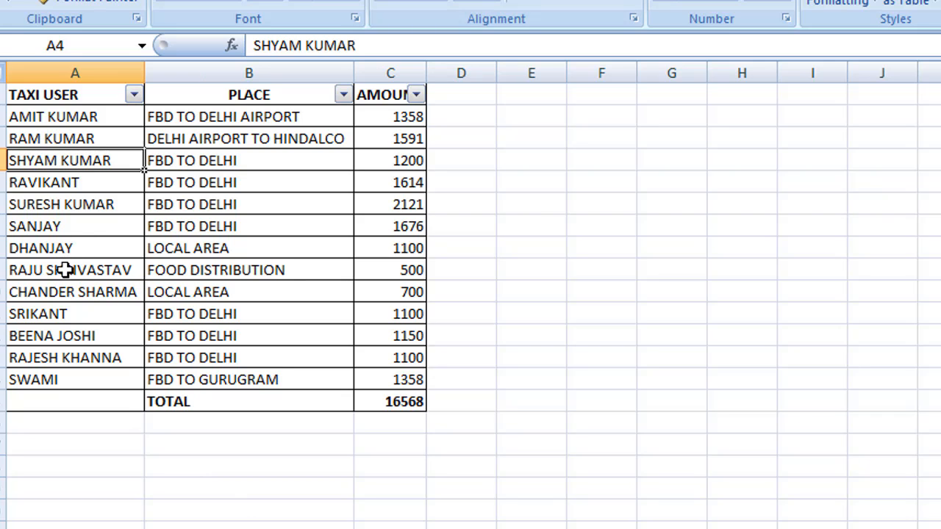
click(56, 250)
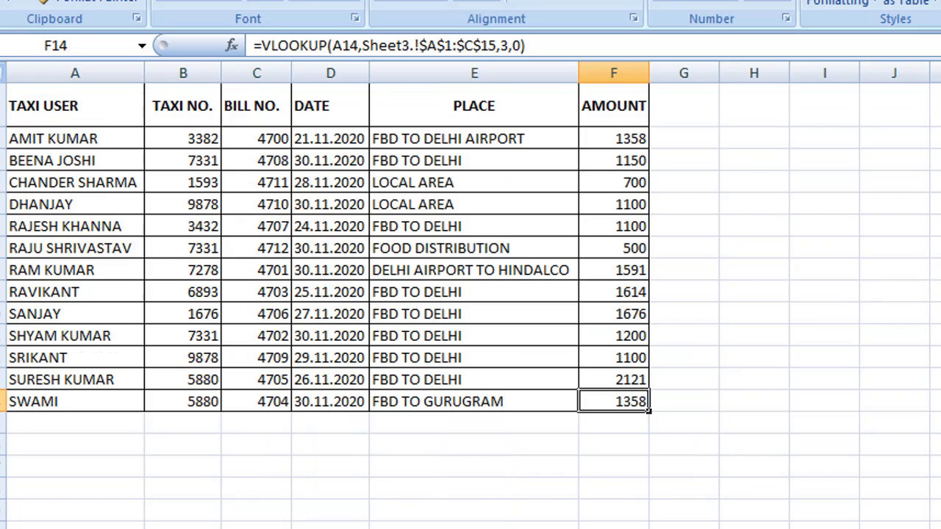
click(46, 252)
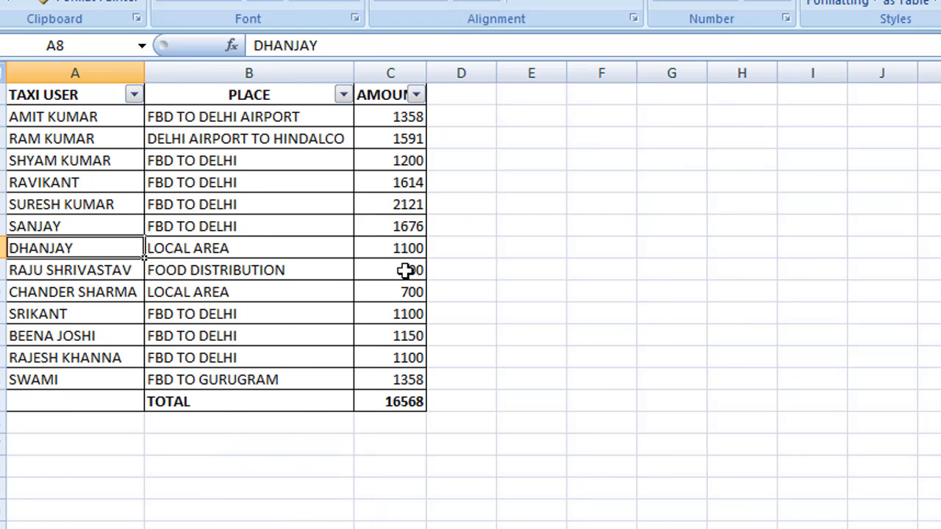
click(408, 271)
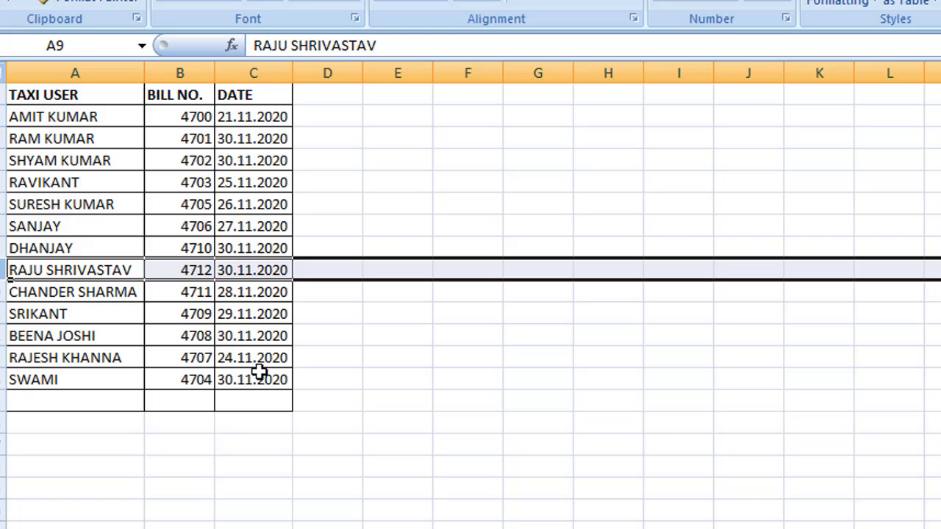
click(185, 229)
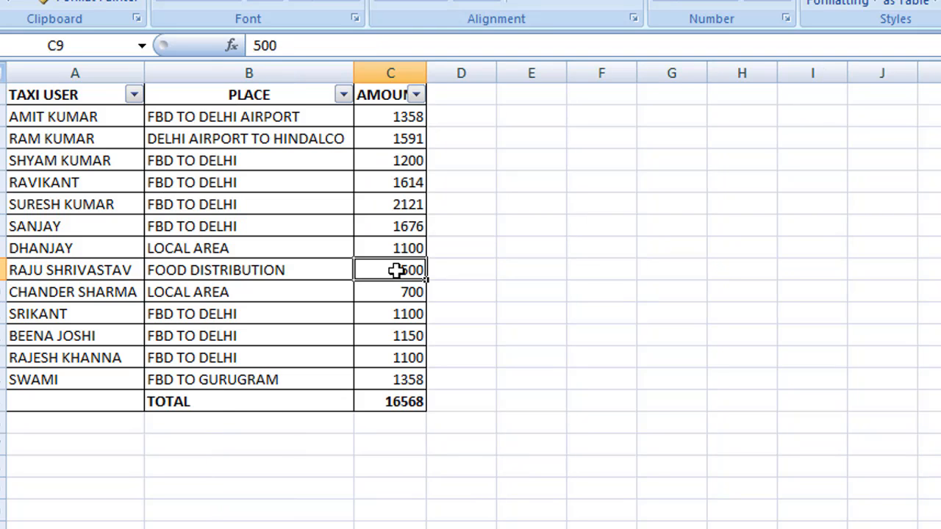
click(402, 230)
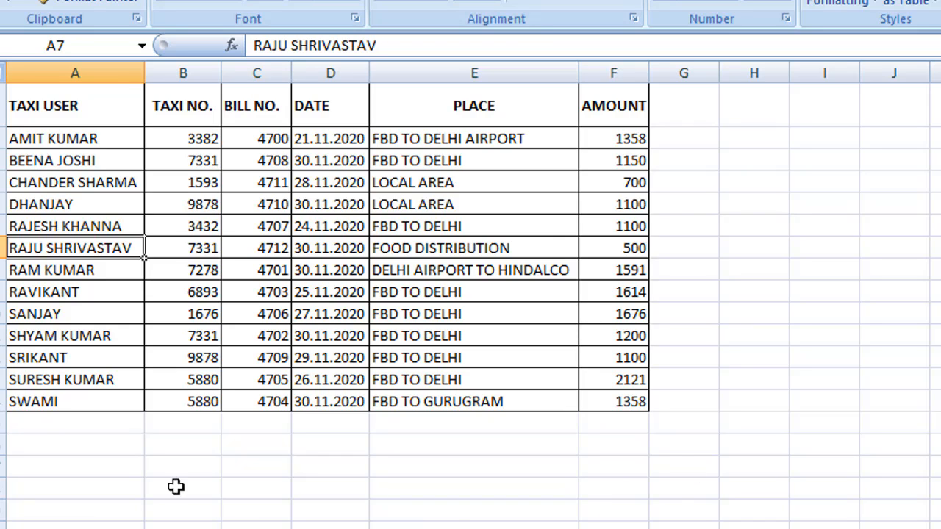
Apply All Borders to A15:F15 below the SWAMI row
click(25, 427)
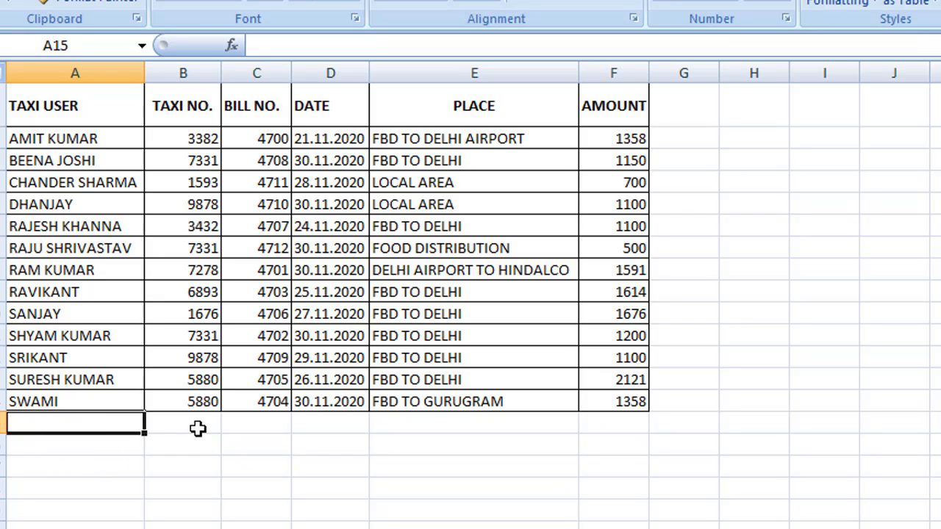
key(shift+Right)
key(shift+Right)
key(shift+Right)
key(shift+Right)
key(shift+Right)
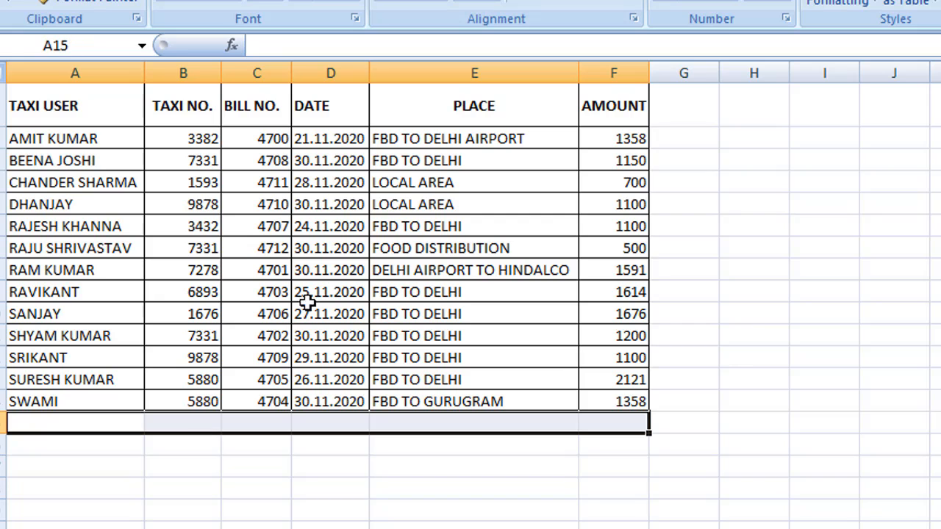
click(280, 2)
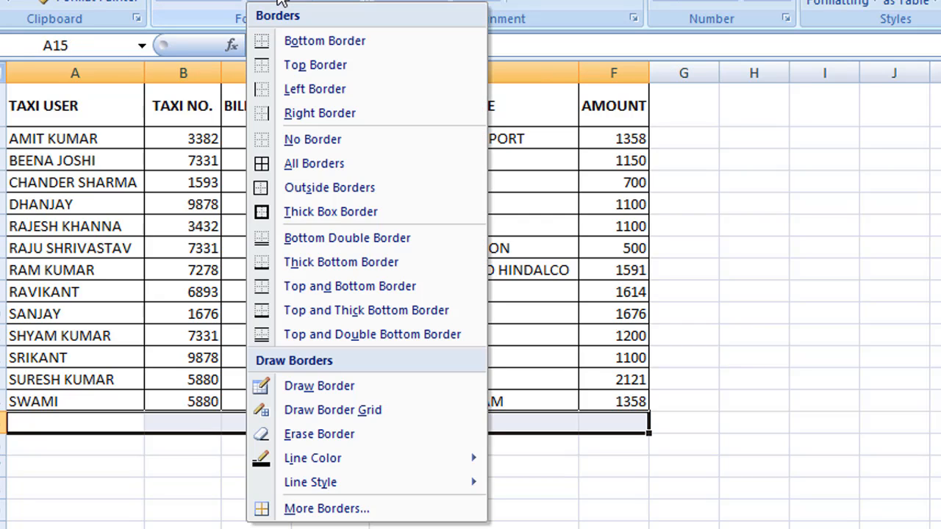
click(280, 2)
click(280, 2)
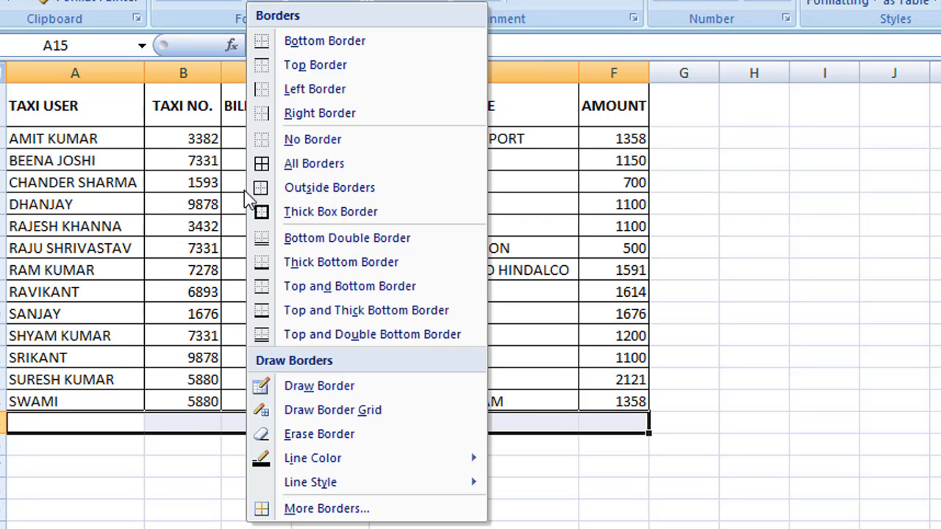
click(258, 164)
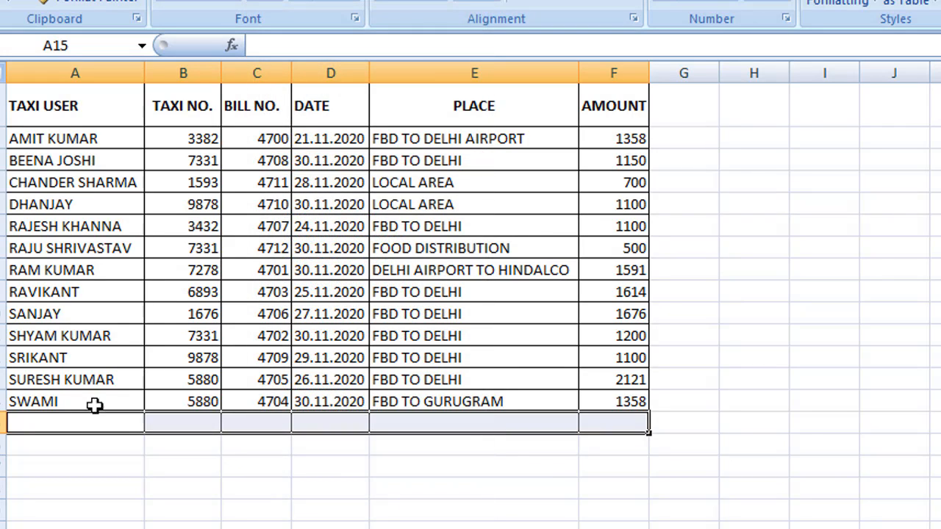
Enter RADHA as the taxi user in cell A15
click(70, 424)
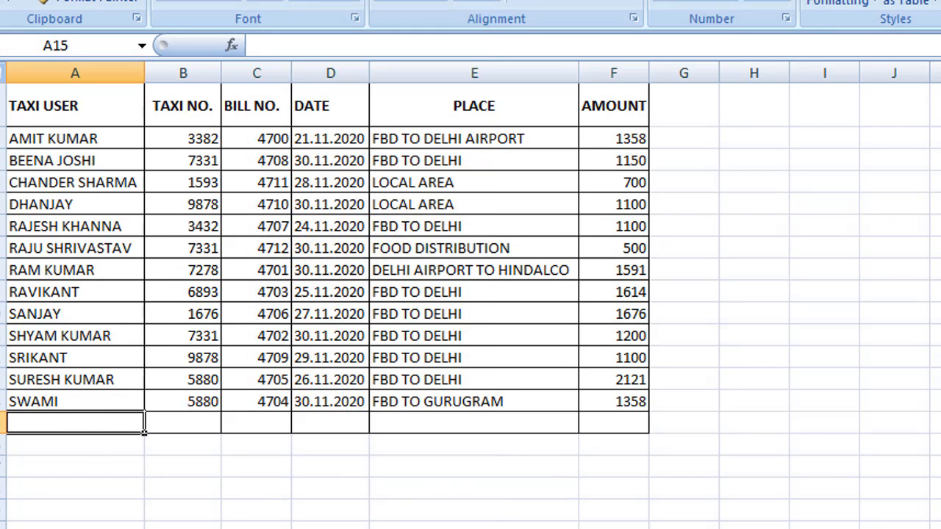
text(rad)
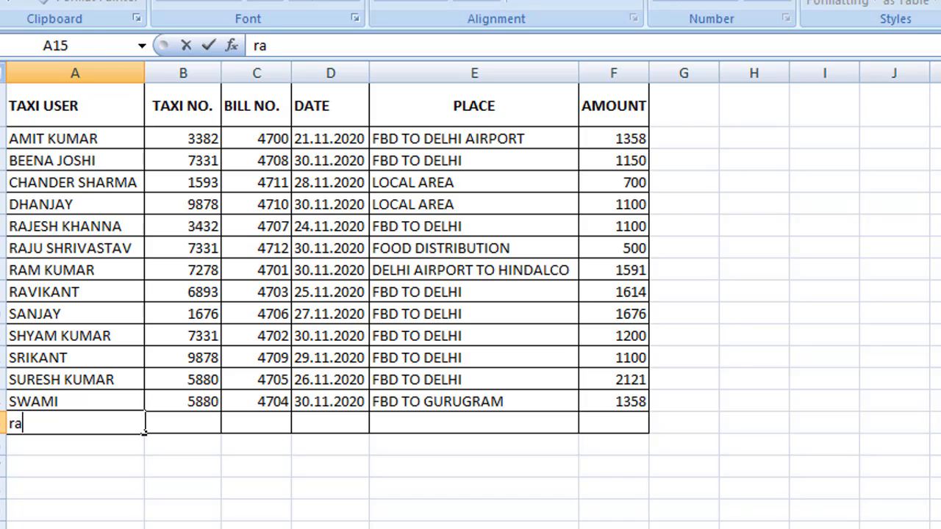
key(BackSpace)
key(BackSpace)
key(BackSpace)
text(RADH)
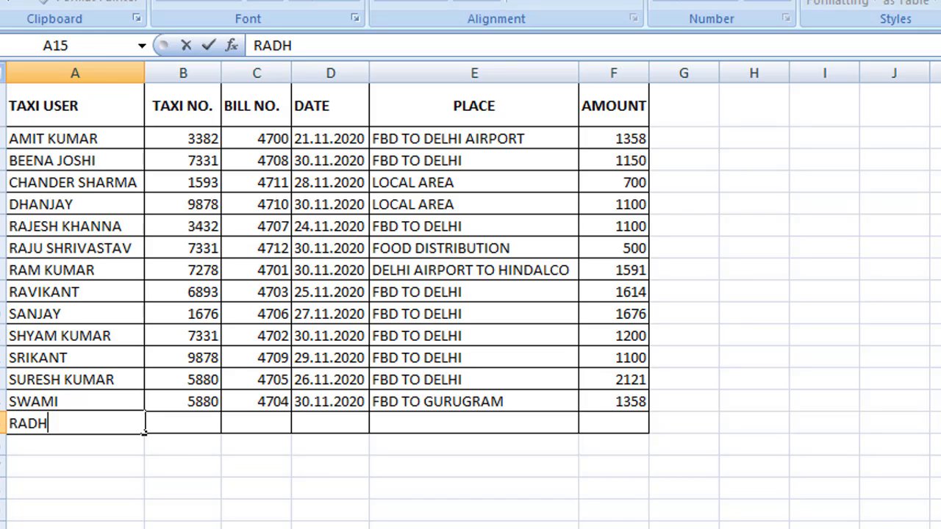
text(A)
key(Tab)
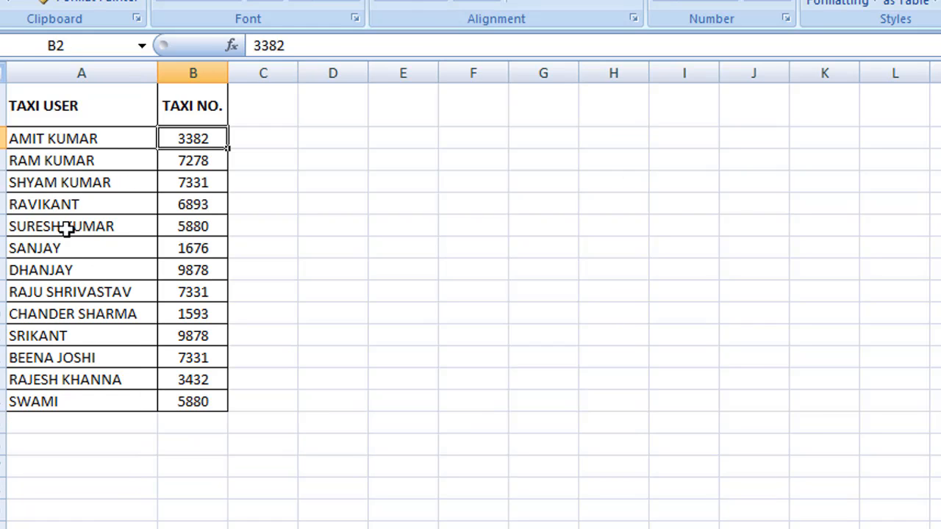
Look through Sheet1's taxi-number list to confirm RADHA is not listed
click(43, 136)
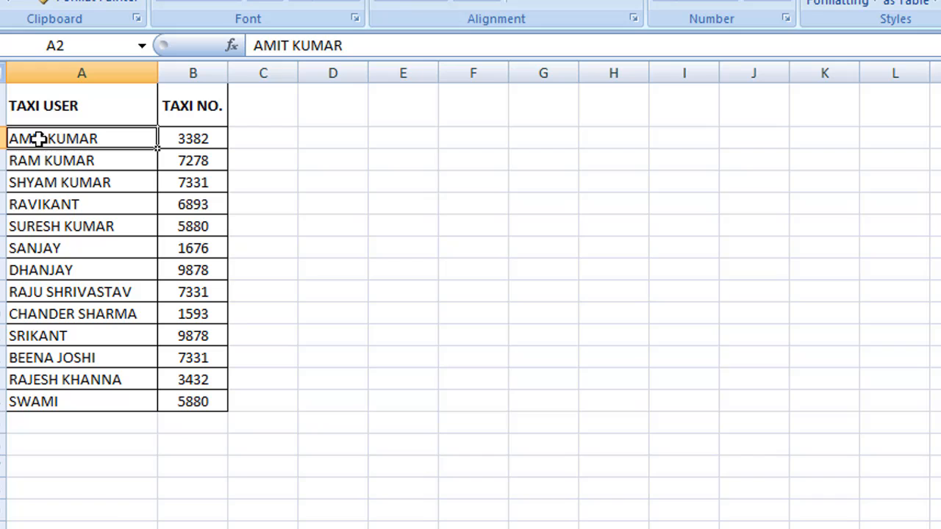
click(23, 400)
click(27, 353)
click(50, 200)
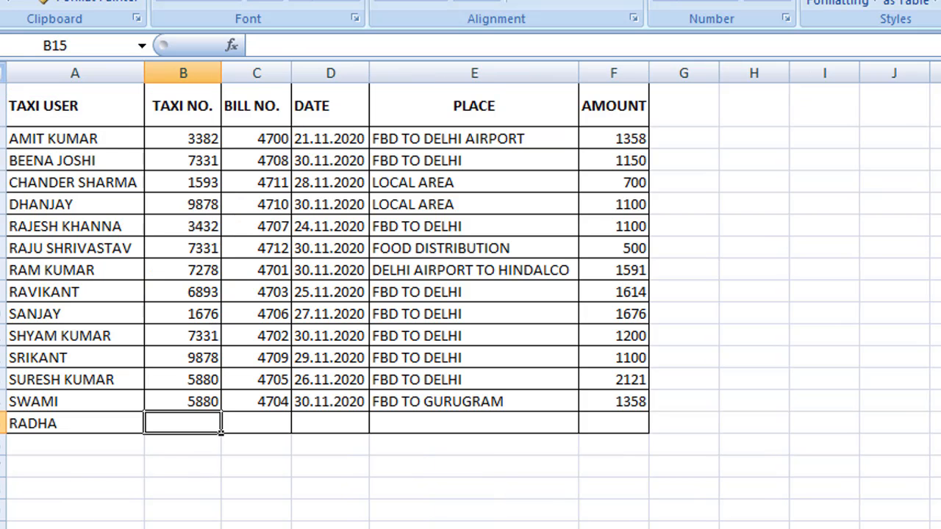
Fill SWAMI's VLOOKUP formula from B14 down into B15, which returns #N/A for RADHA
text(=)
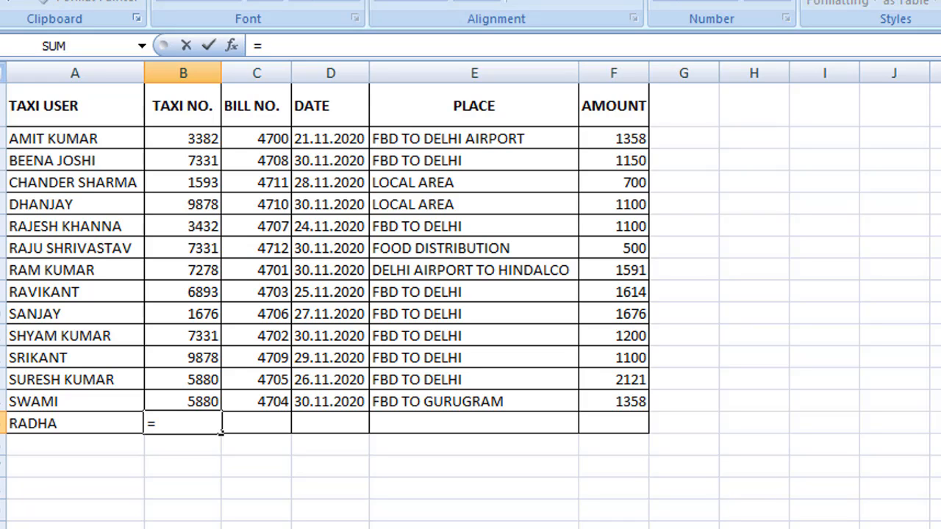
key(BackSpace)
click(200, 401)
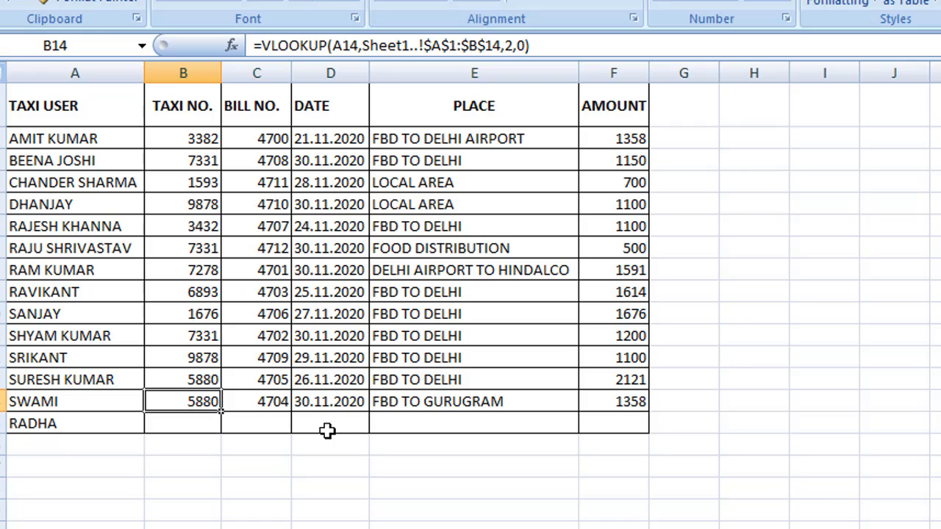
key(shift+Down)
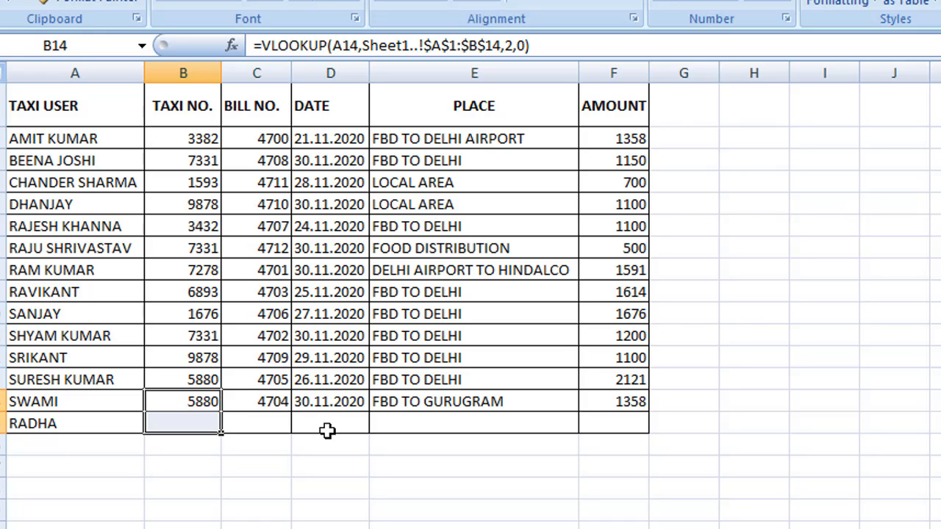
key(ctrl+d)
click(189, 424)
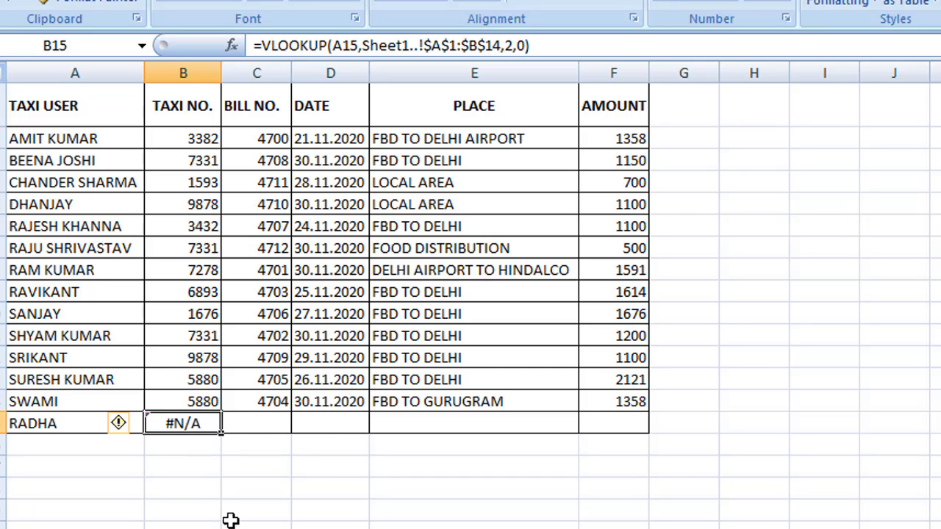